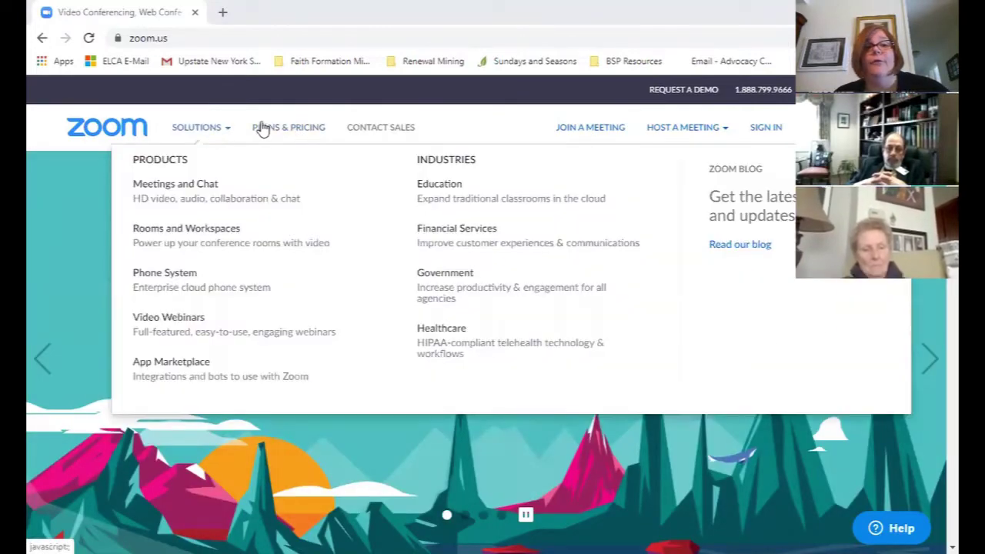
Open the plans and pricing page and compare the Basic, Pro, Business and Enterprise meeting plans
left_click(286, 131)
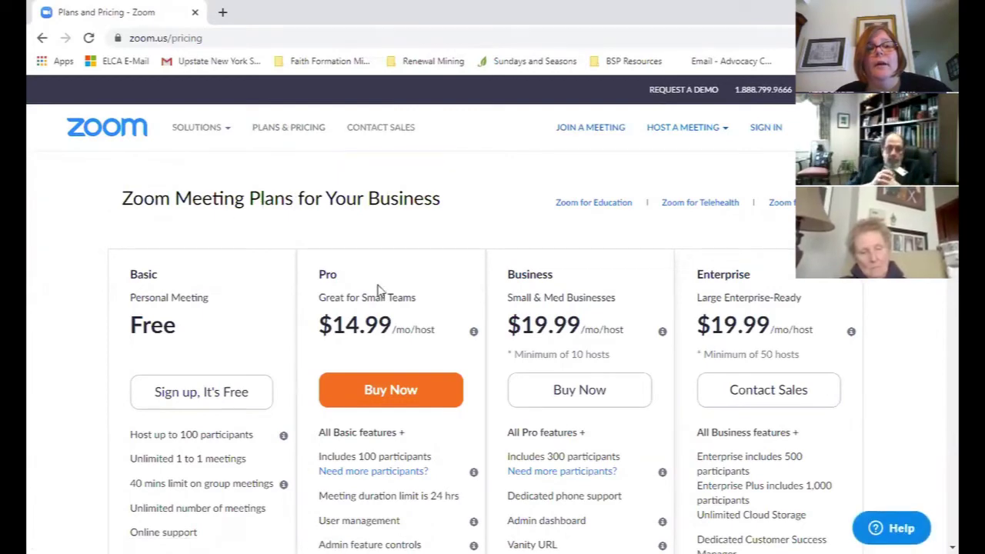
scroll(381, 288, "down", 1)
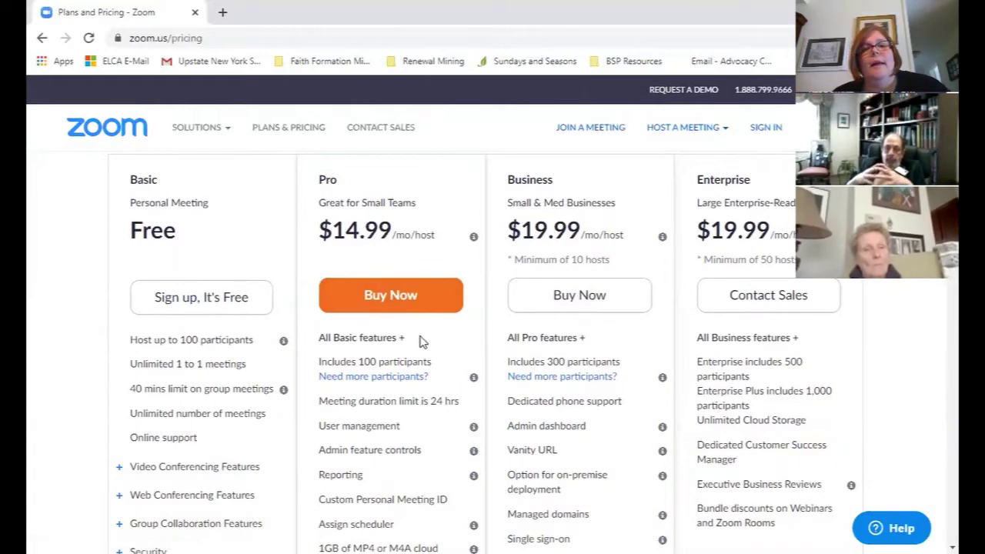
scroll(422, 341, "down", 1)
scroll(451, 277, "up", 1)
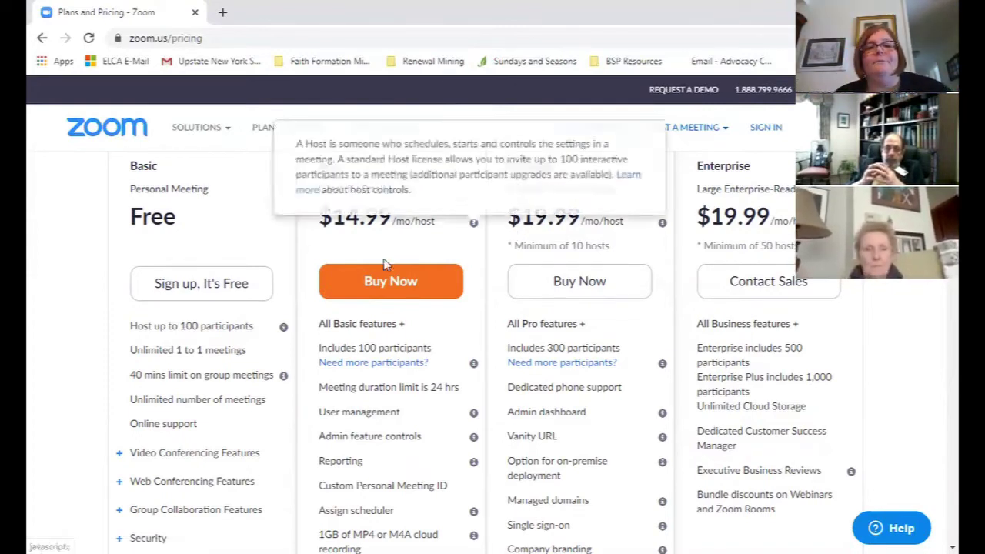
Start buying the Pro plan and compare monthly with annual billing, leaving monthly billing selected
left_click(384, 297)
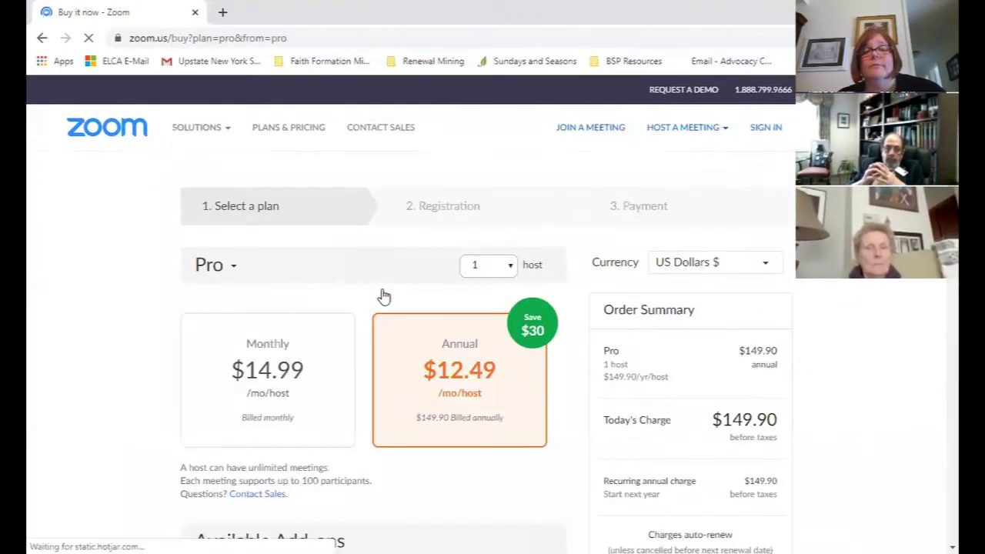
left_click(287, 396)
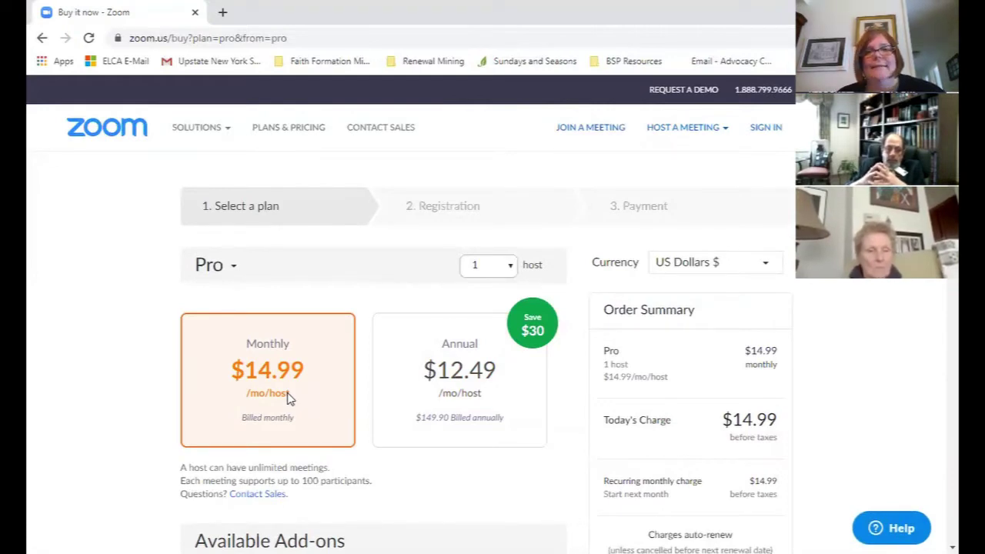
left_click(474, 351)
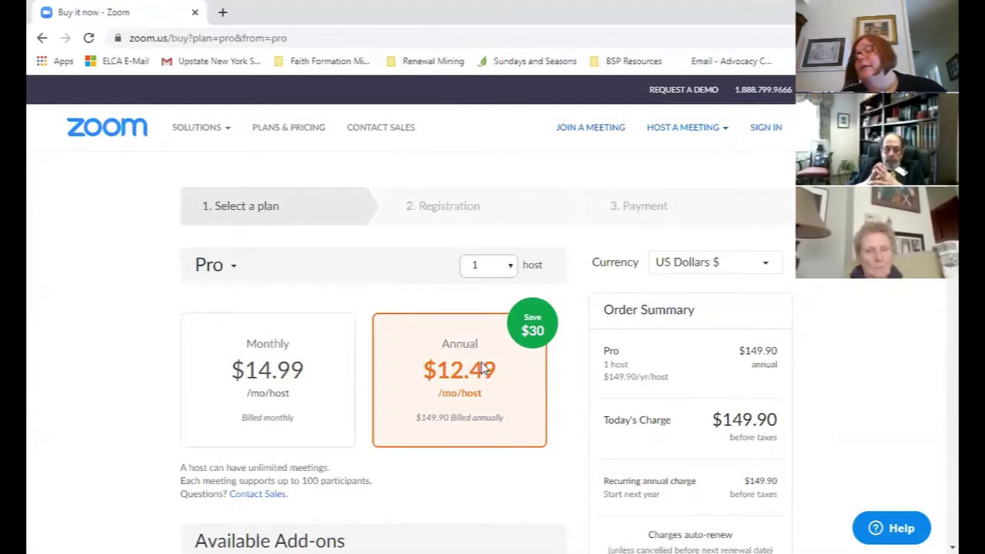
scroll(361, 354, "down", 1)
left_click(298, 318)
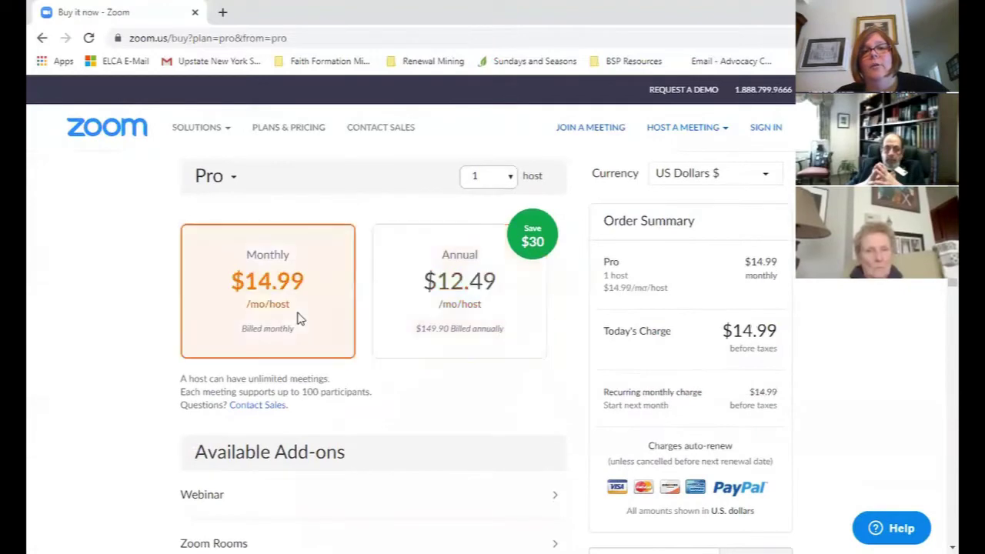
Review the available add-ons, the order summary's charges and the accepted payment methods for the Pro plan
scroll(439, 406, "down", 1)
scroll(439, 406, "down", 2)
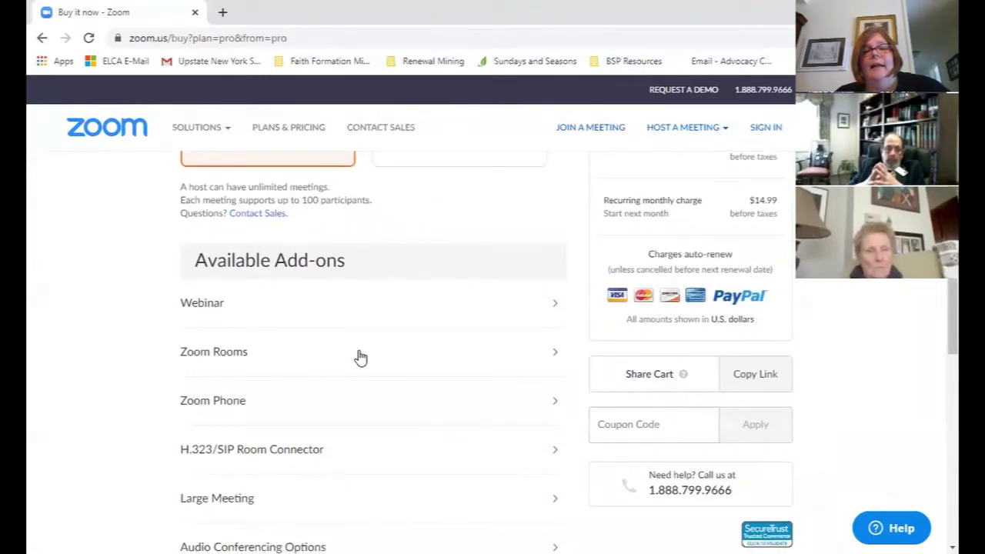
scroll(361, 357, "down", 1)
scroll(361, 357, "down", 2)
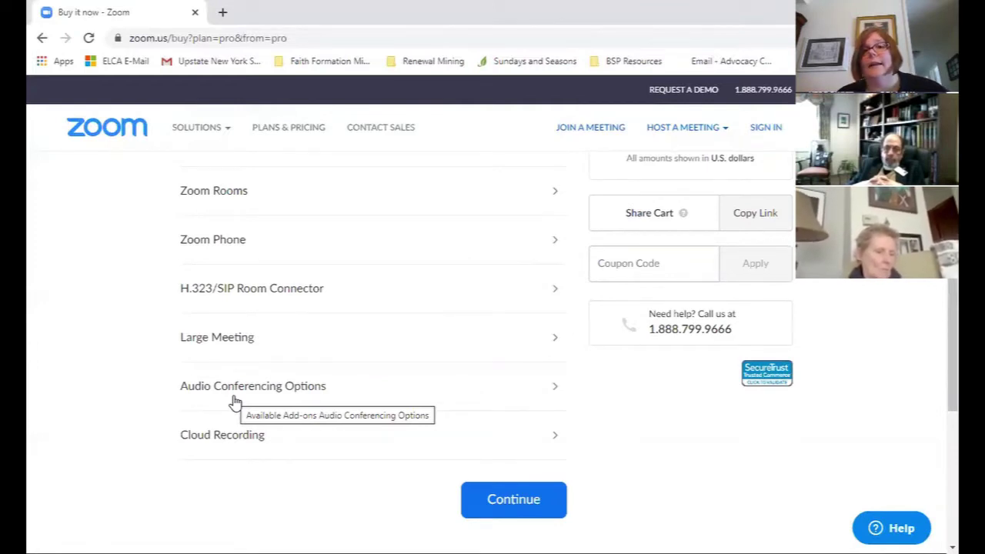
scroll(236, 403, "up", 4)
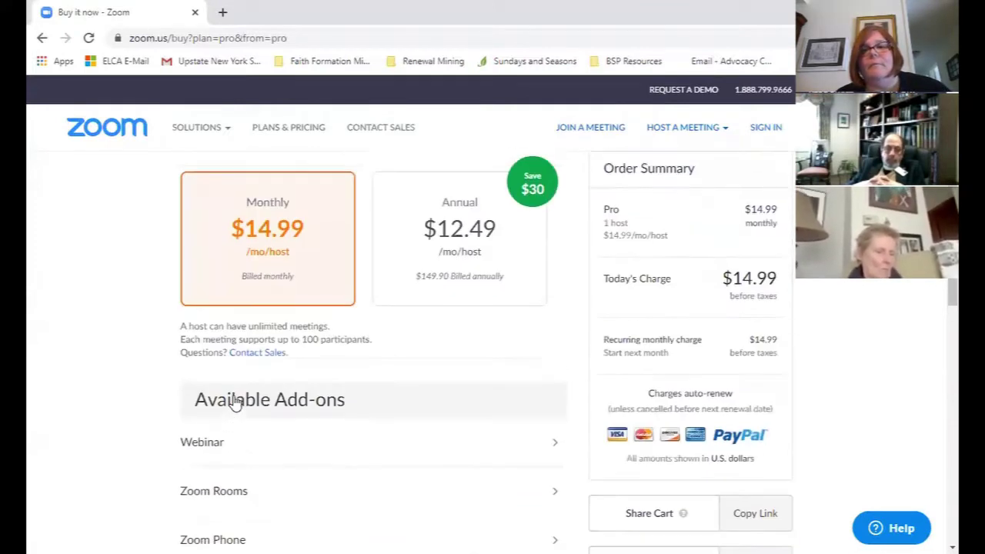
right_click(234, 399)
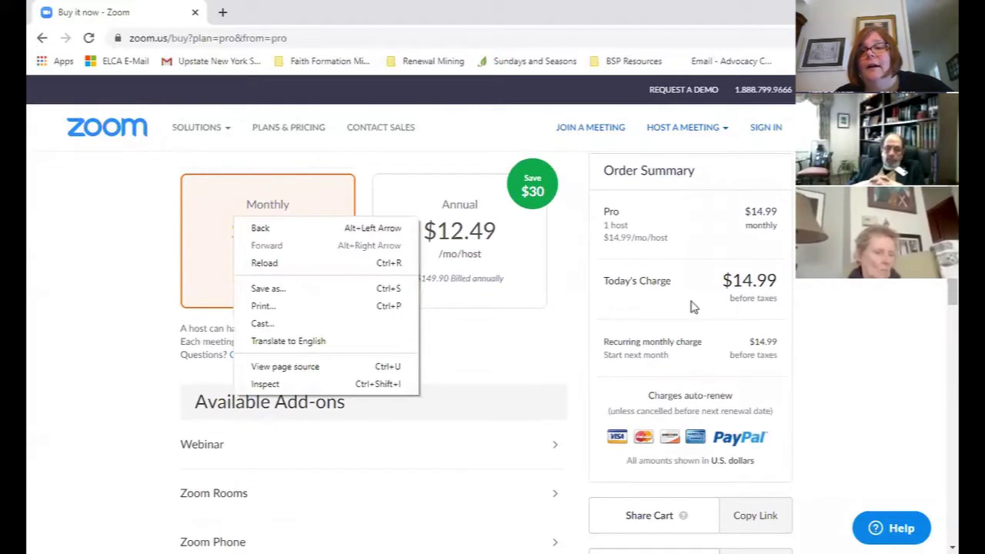
scroll(680, 383, "down", 1)
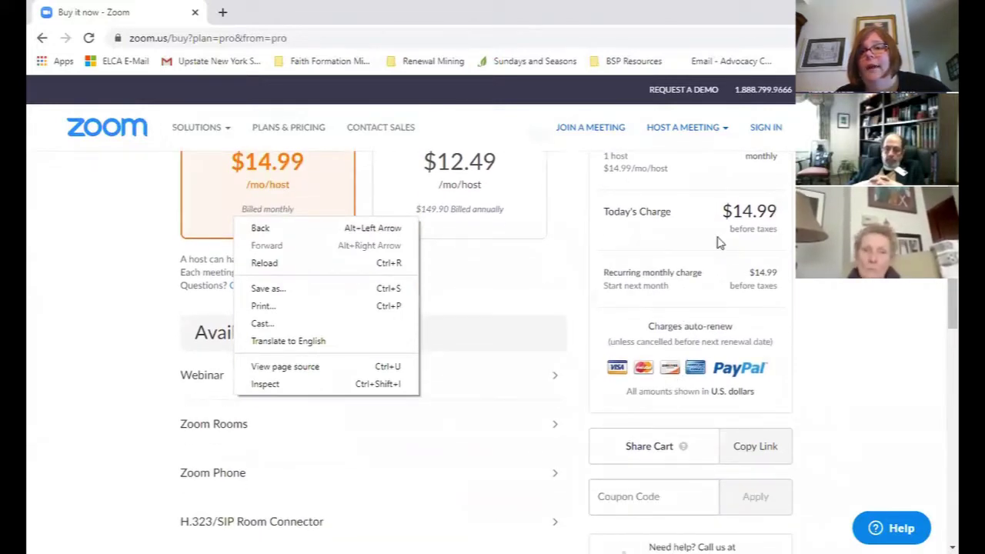
scroll(664, 420, "down", 1)
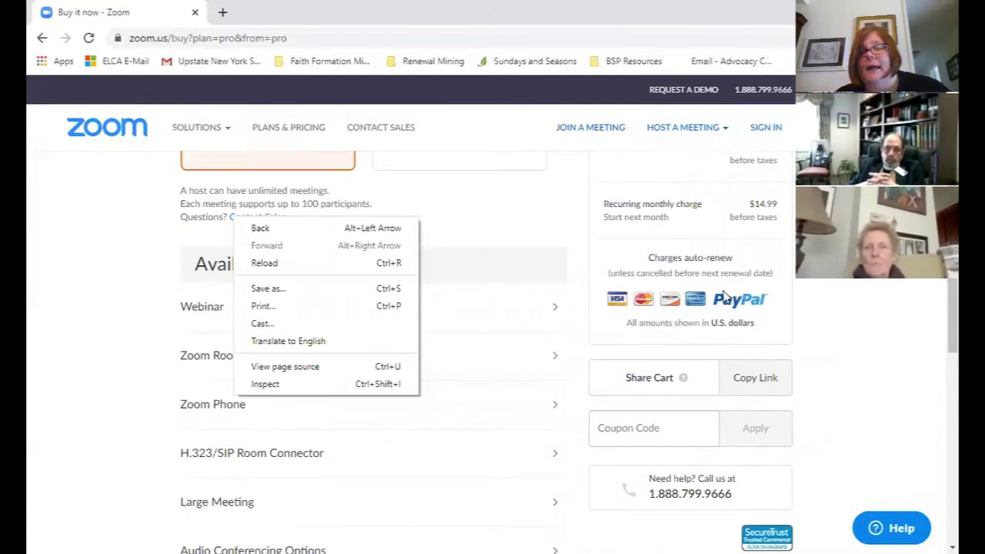
right_click(645, 311)
left_click(587, 231)
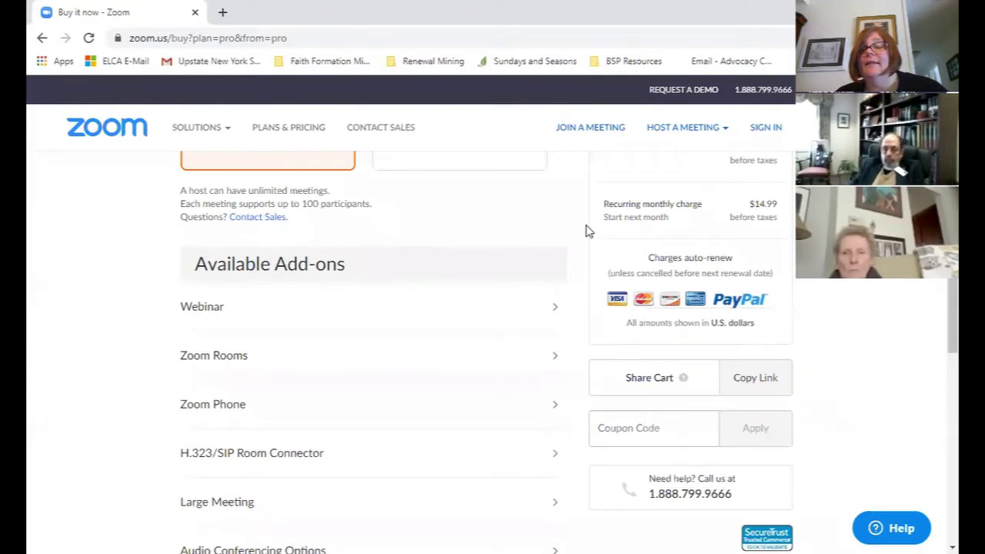
scroll(587, 231, "up", 4)
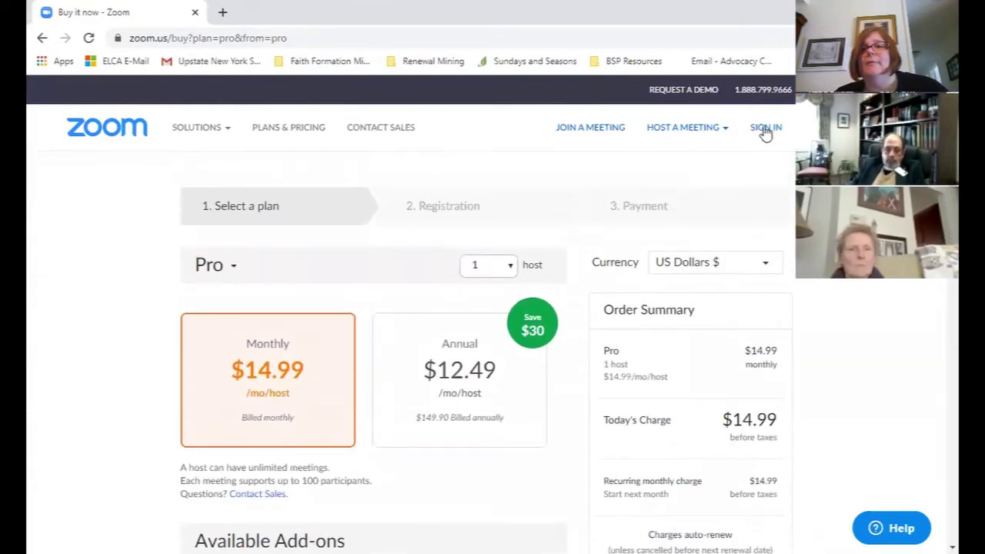
Go to the sign-in page and sign in with a saved e-mail address and password
left_click(765, 130)
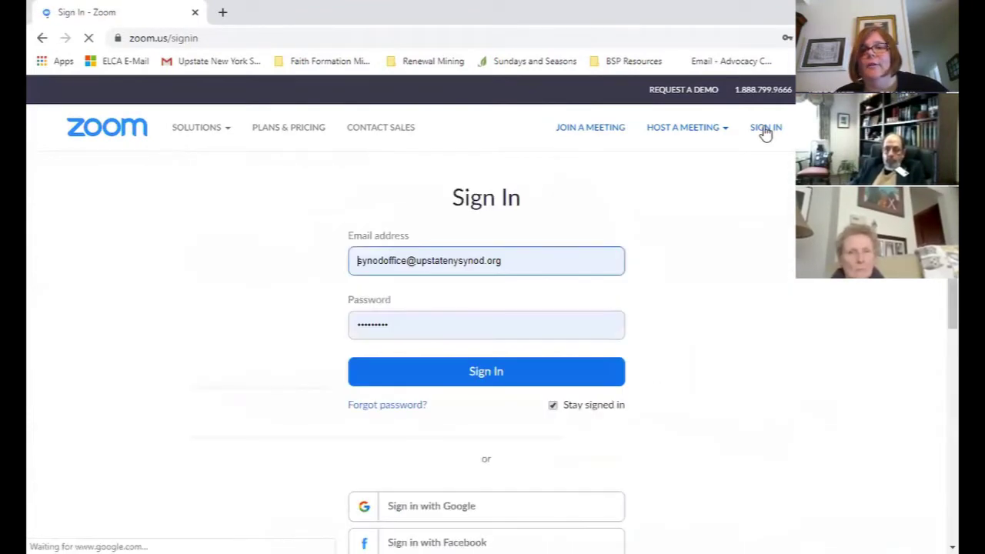
left_click(508, 260)
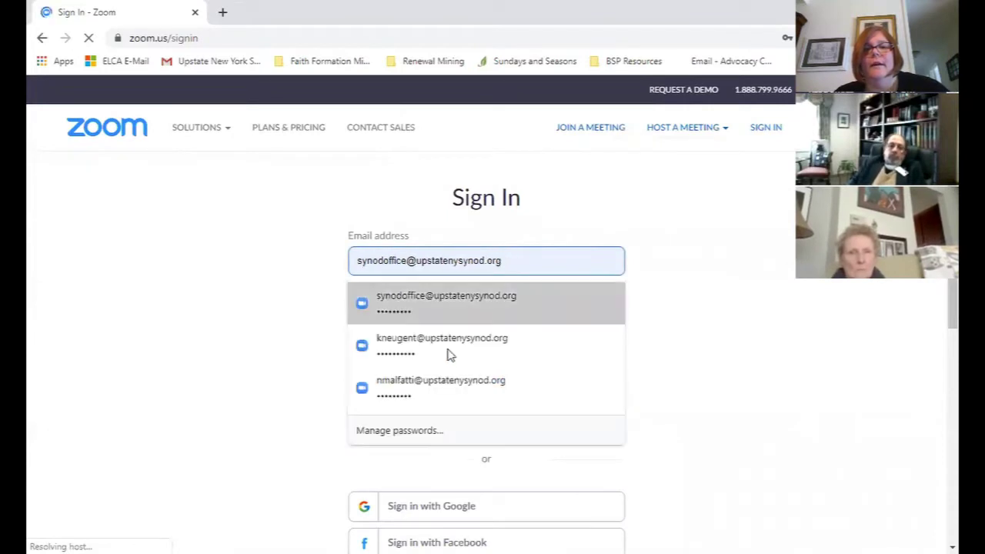
left_click(439, 388)
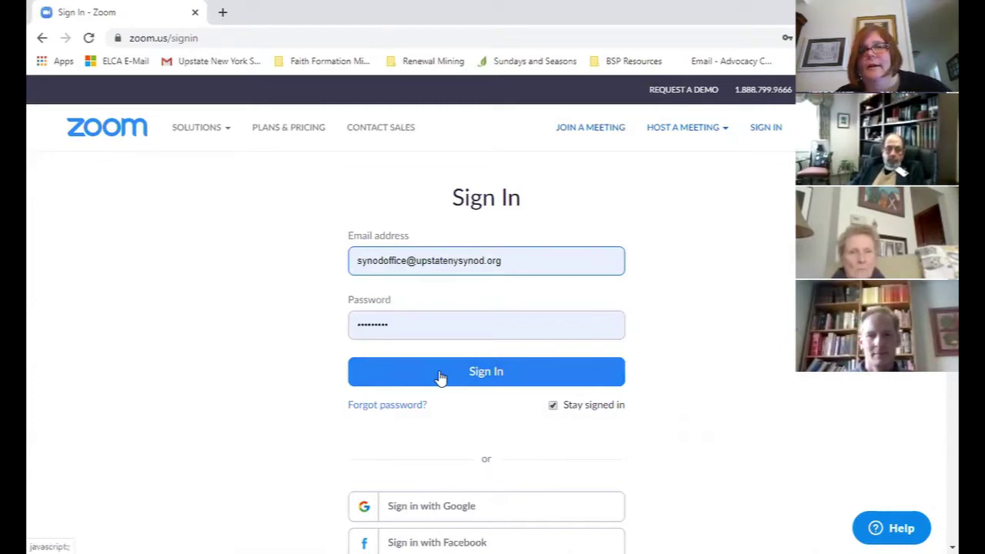
left_click(441, 376)
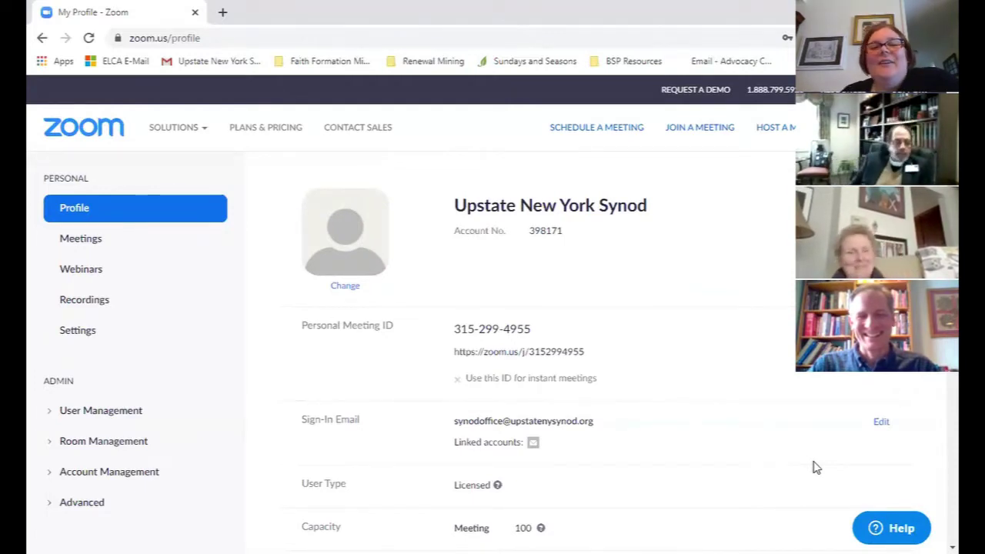
Return to the plans and pricing page and review the meeting plans' prices and features
left_click(260, 133)
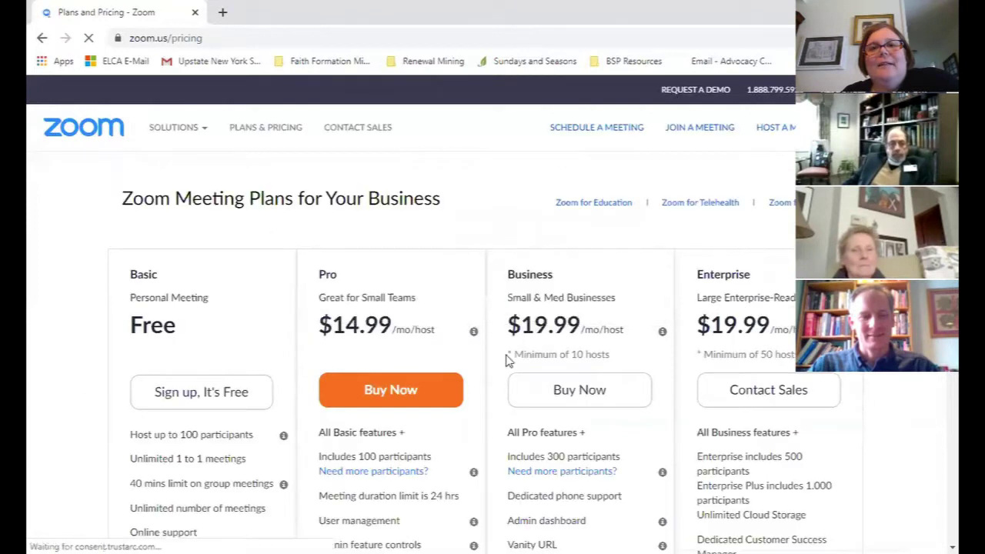
scroll(493, 369, "down", 1)
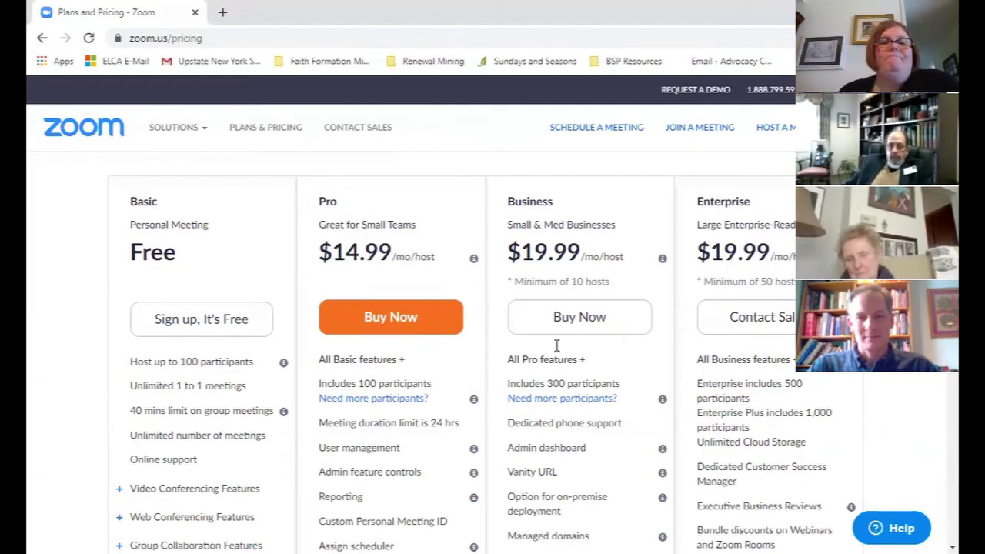
Sign out of the current account and sign in with the other account's saved e-mail address and password
mouse_move(183, 127)
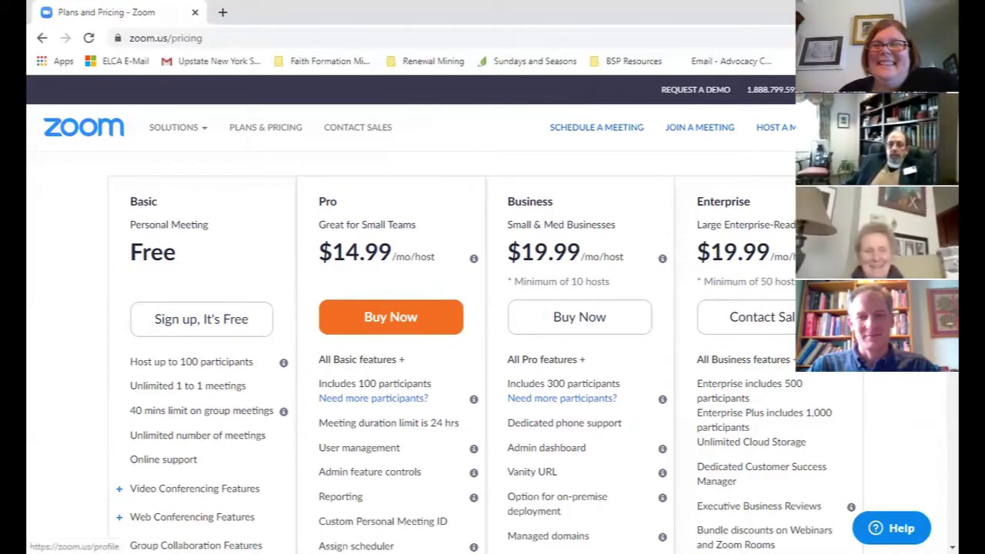
right_click(762, 129)
left_click(671, 127)
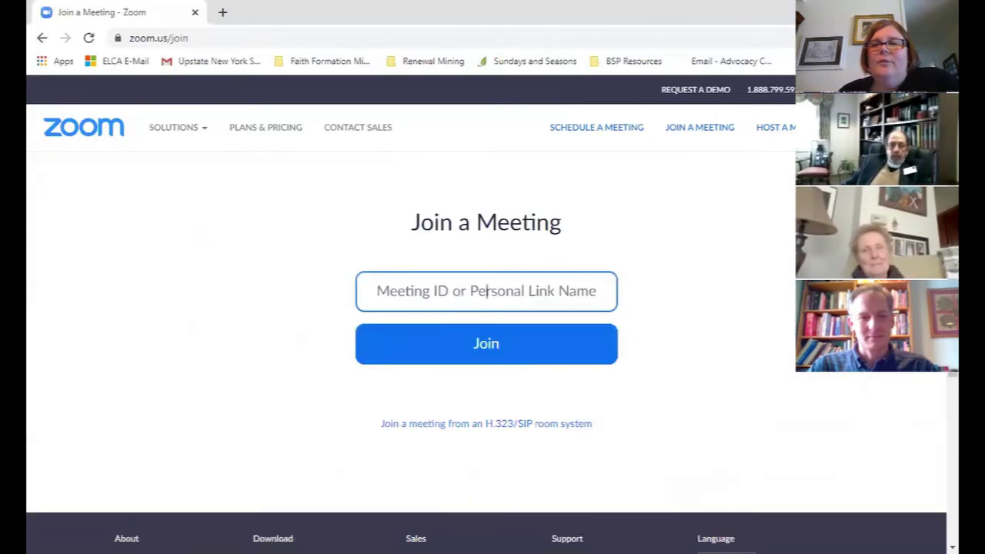
right_click(762, 128)
left_click(607, 223)
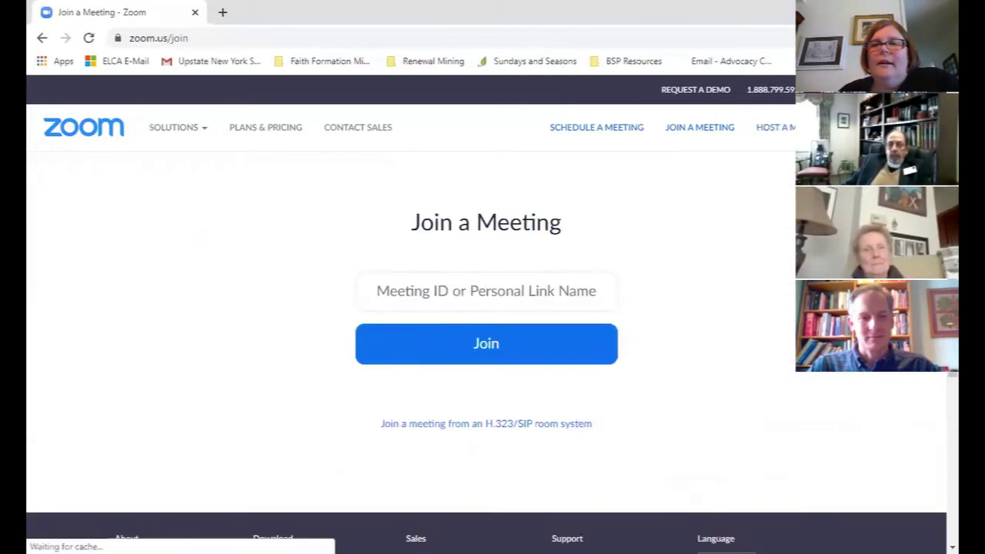
left_click(84, 127)
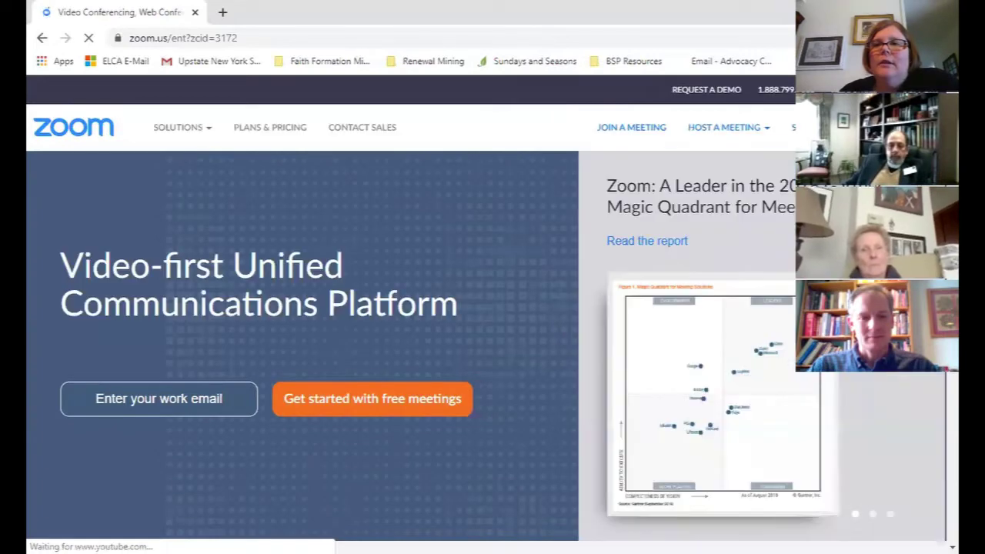
left_click(807, 128)
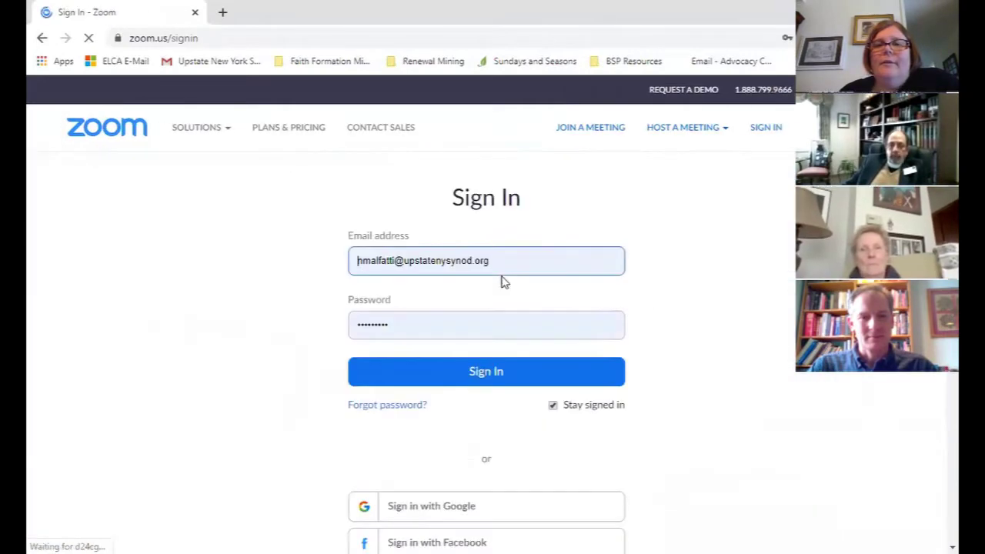
left_click(466, 376)
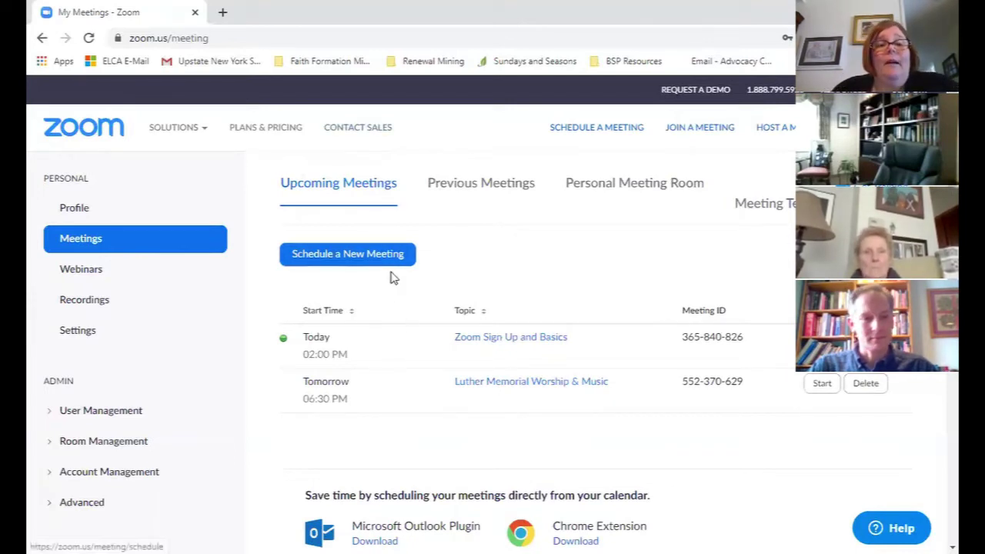
Start scheduling a new meeting and set its topic to "Central Crossroads Online Ministerium"
left_click(344, 255)
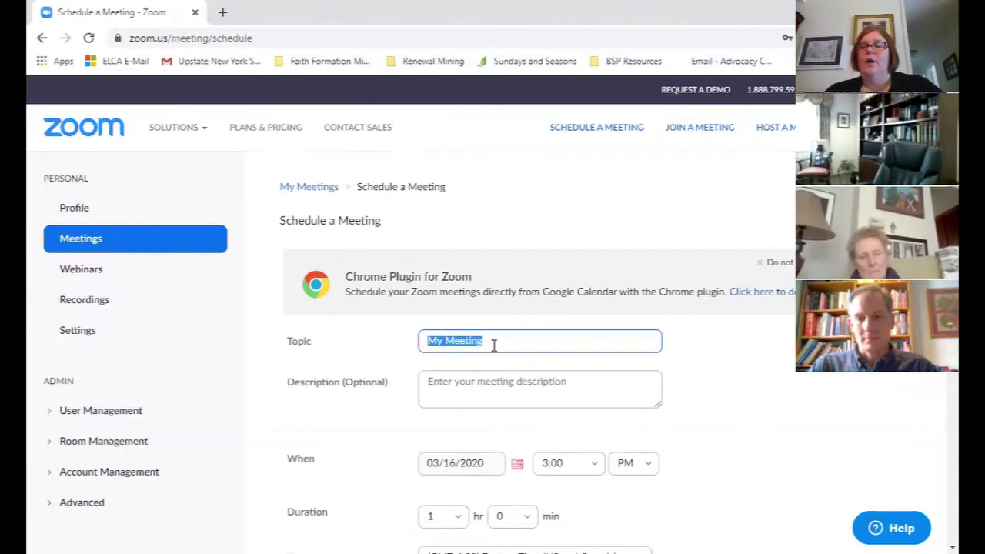
type("Central Cros")
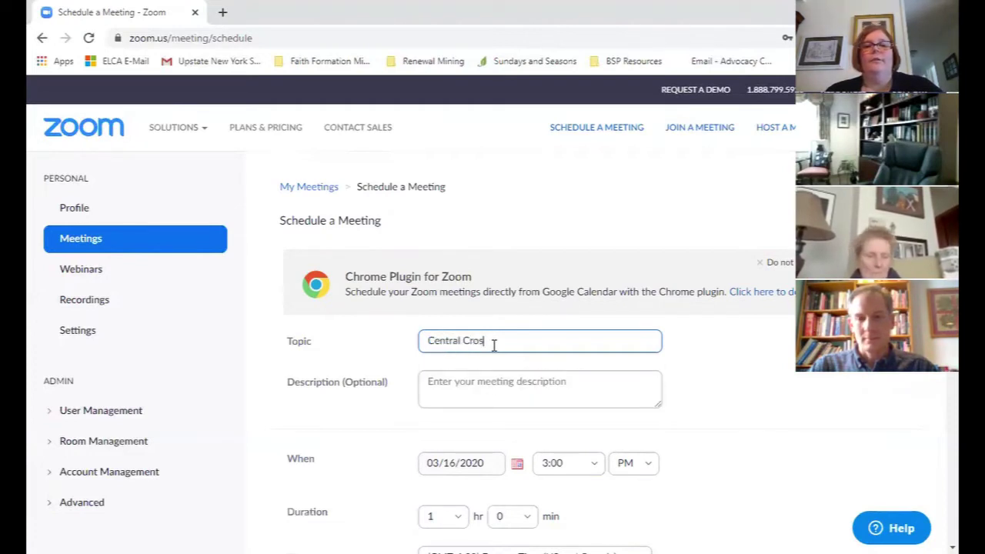
type("sroads")
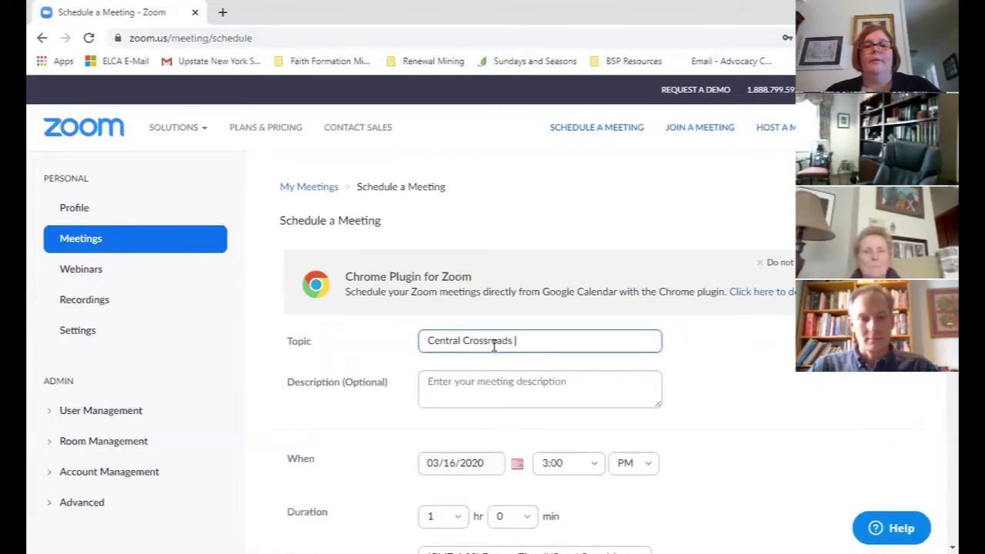
type(" O")
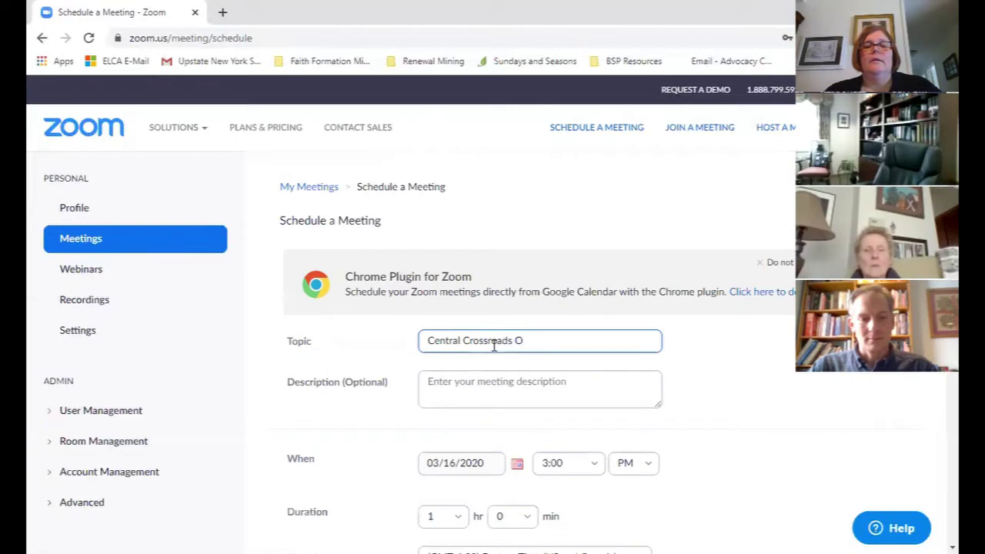
type("nline ")
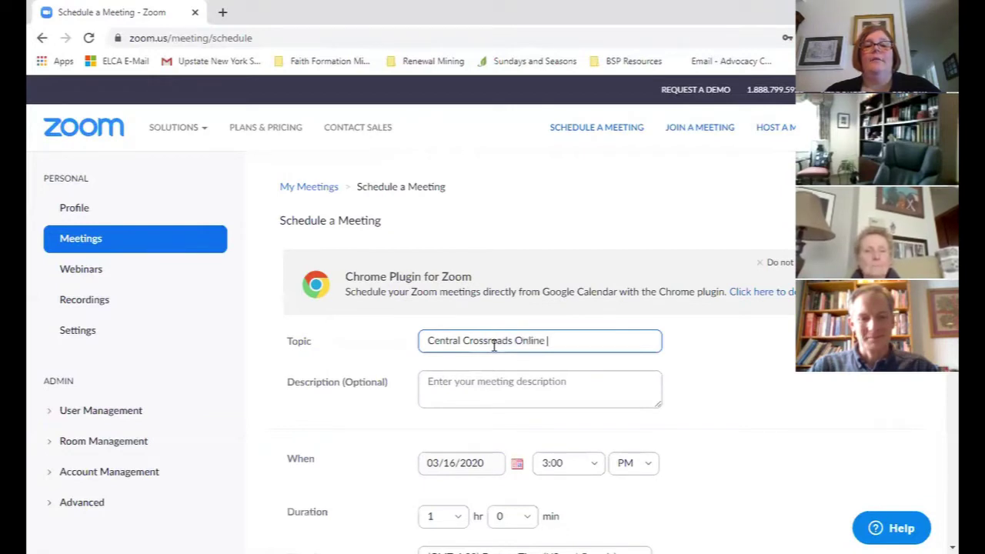
type("Ministerium")
key("Tab")
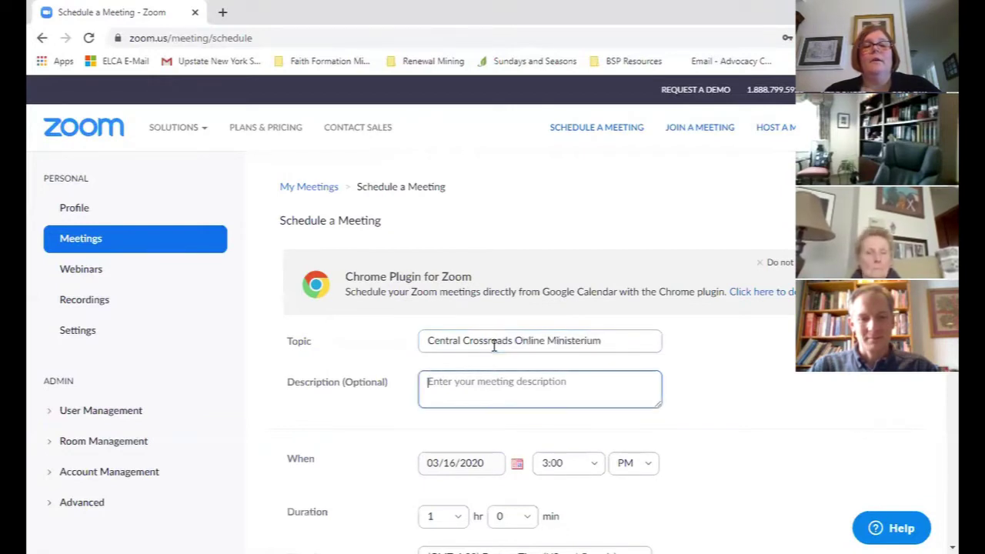
Set the meeting's date to 03/18/2020 and its start time to 9:30 AM
scroll(466, 462, "down", 2)
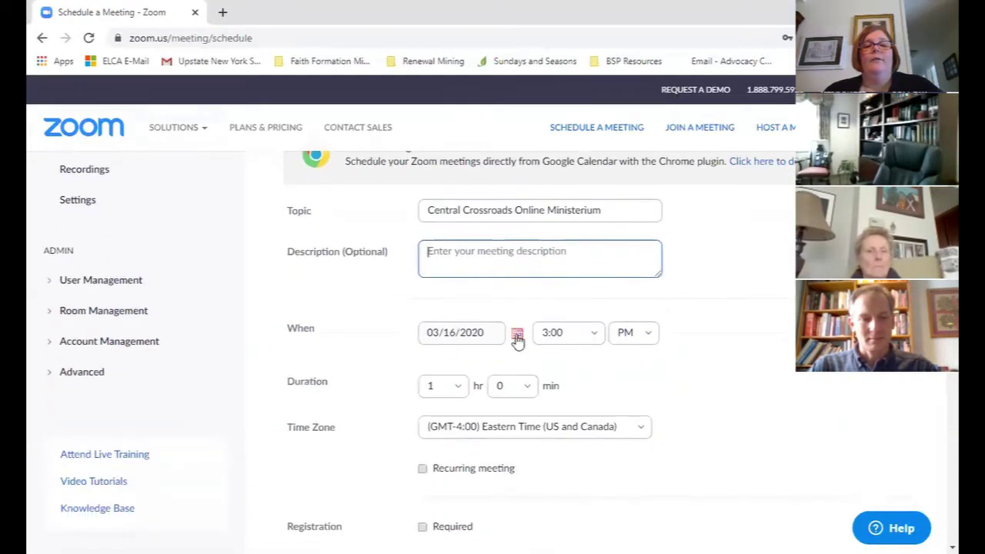
left_click(517, 336)
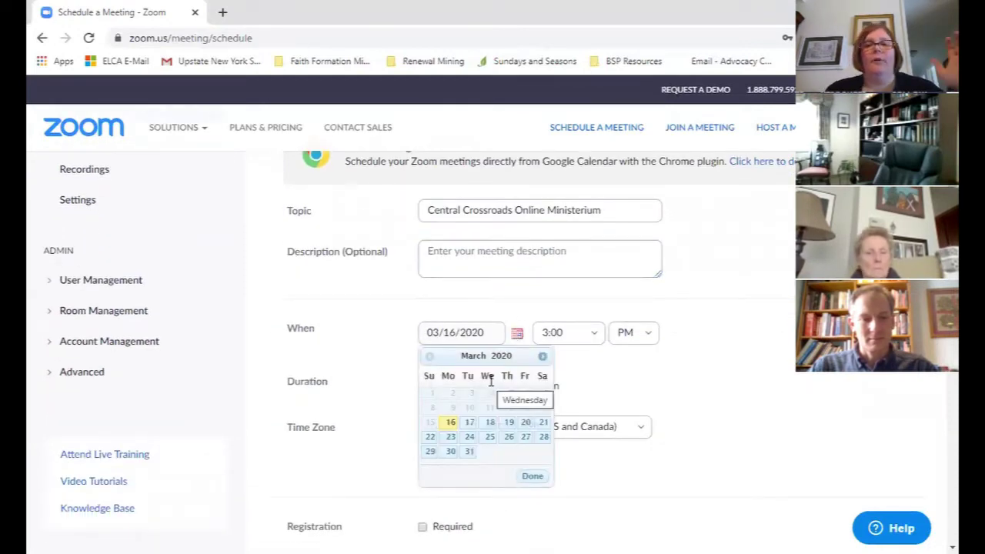
left_click(486, 422)
left_click(568, 333)
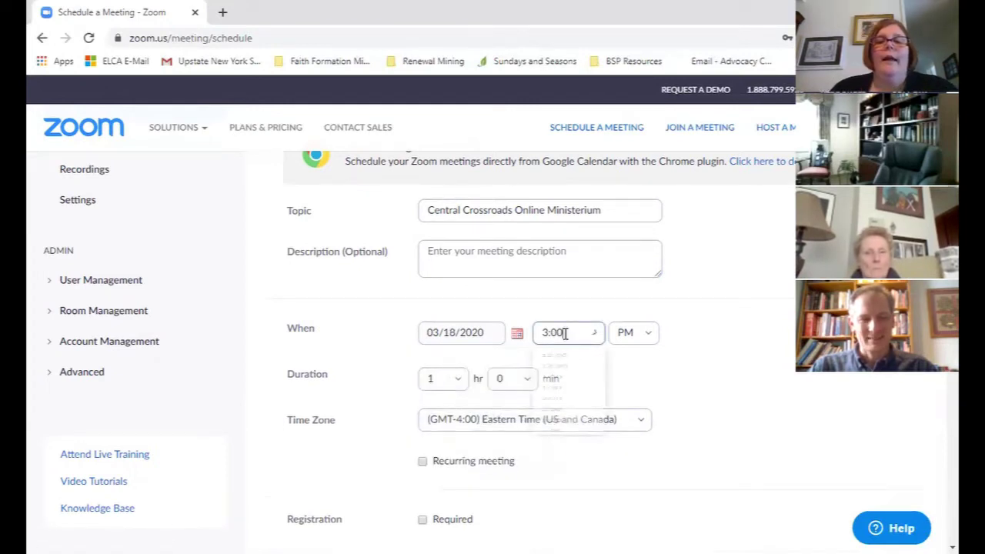
scroll(576, 457, "down", 4)
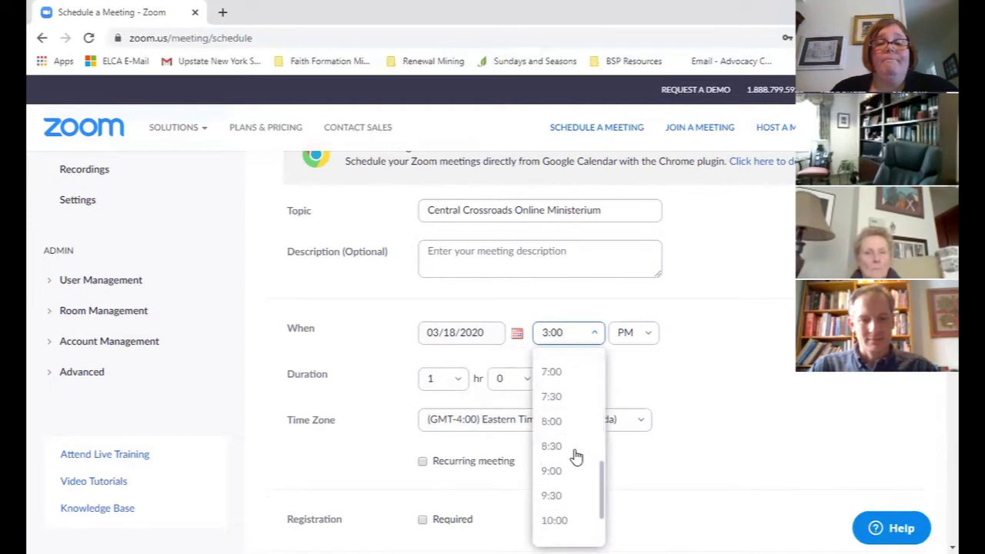
left_click(568, 433)
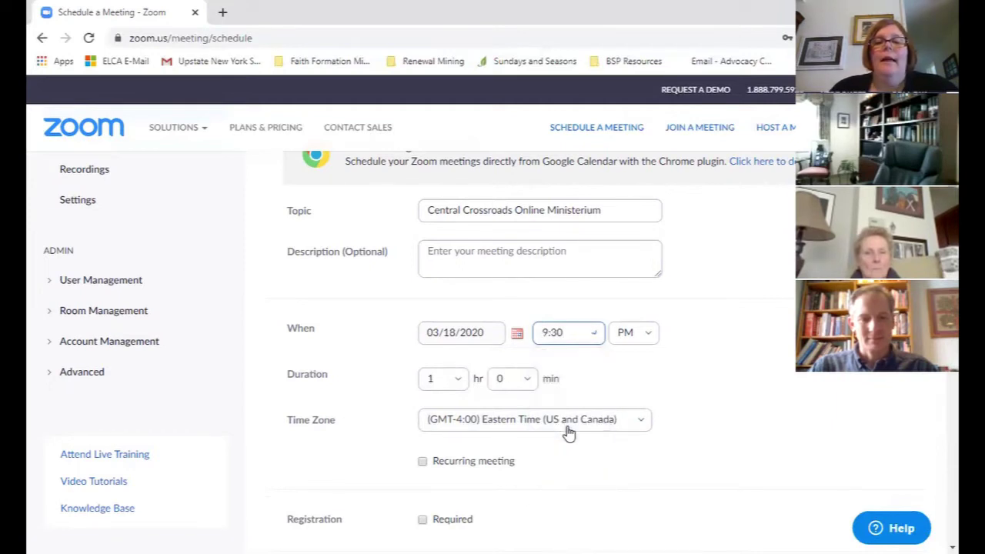
left_click(447, 382)
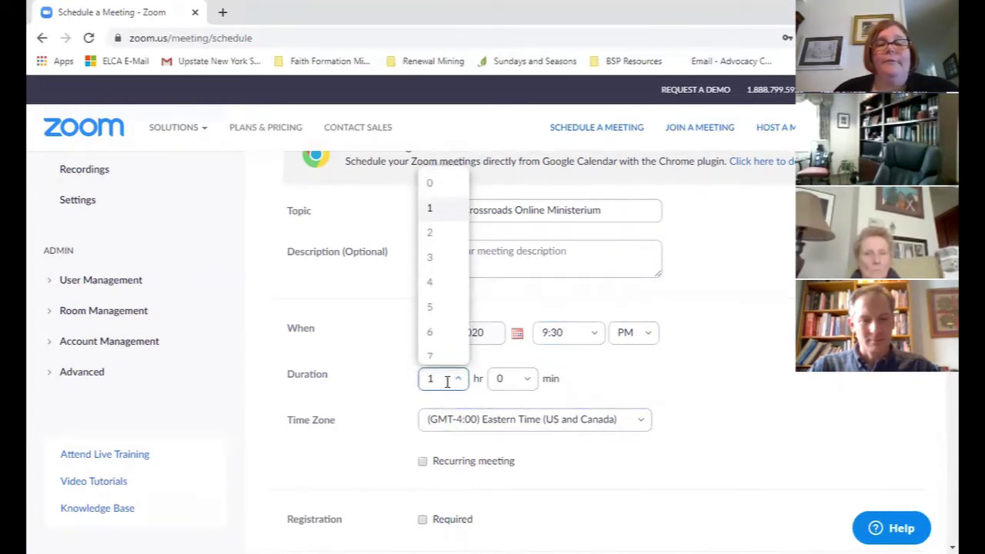
left_click(504, 379)
left_click(631, 334)
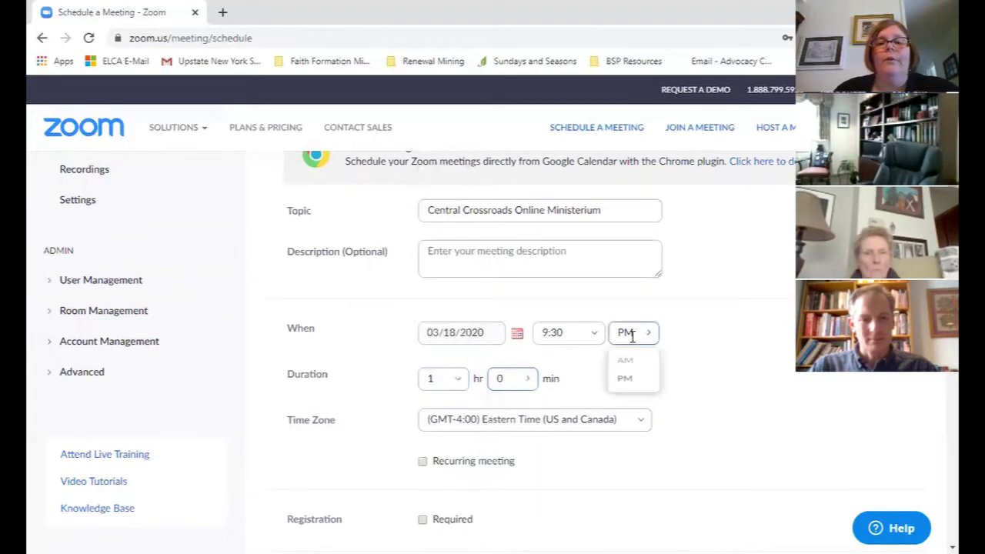
left_click(630, 361)
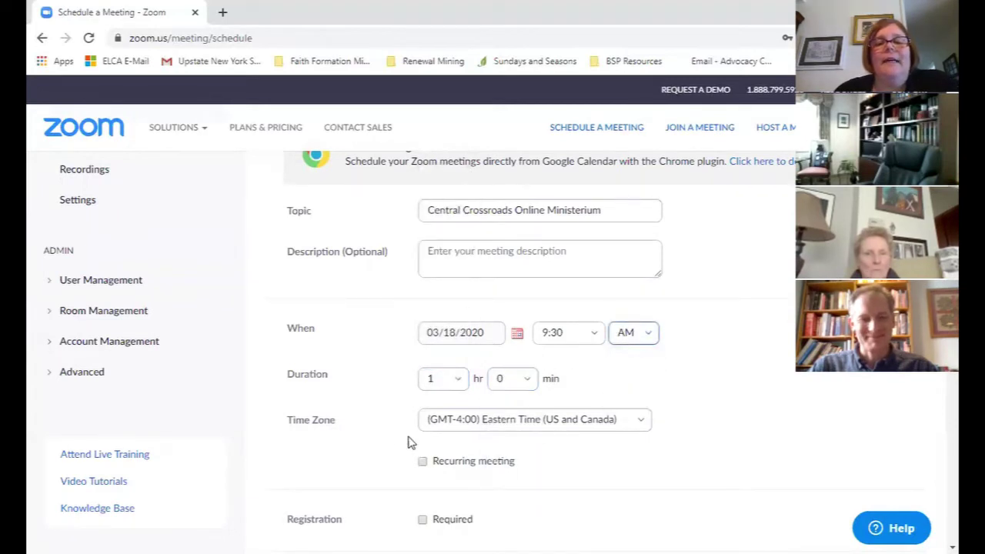
Look through the time zone choices and keep Eastern Time (US and Canada)
scroll(385, 442, "down", 2)
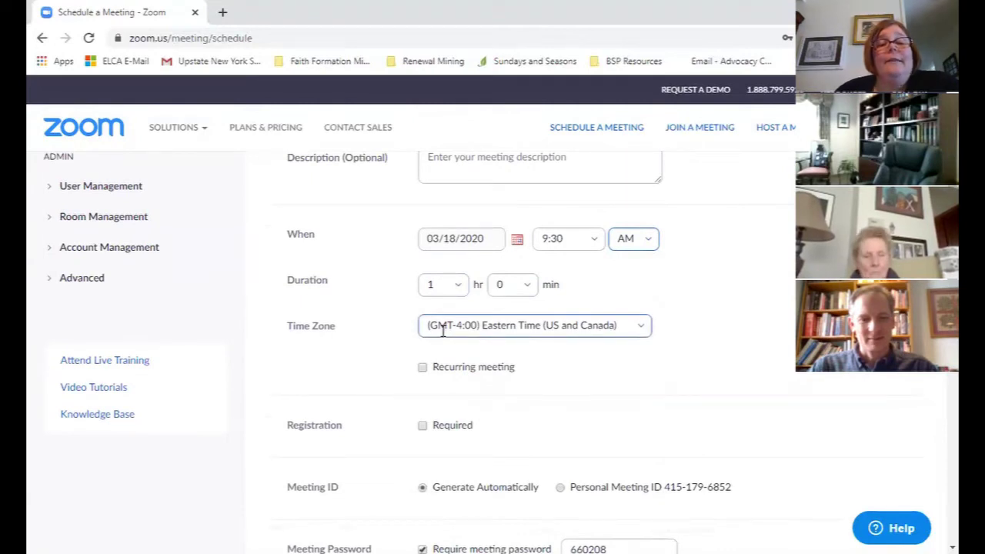
left_click(444, 331)
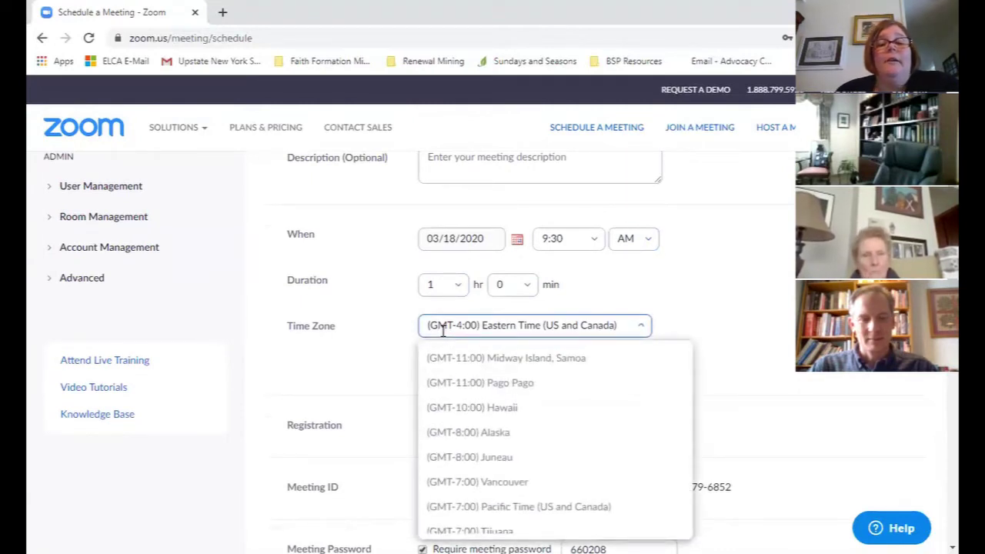
left_click(760, 332)
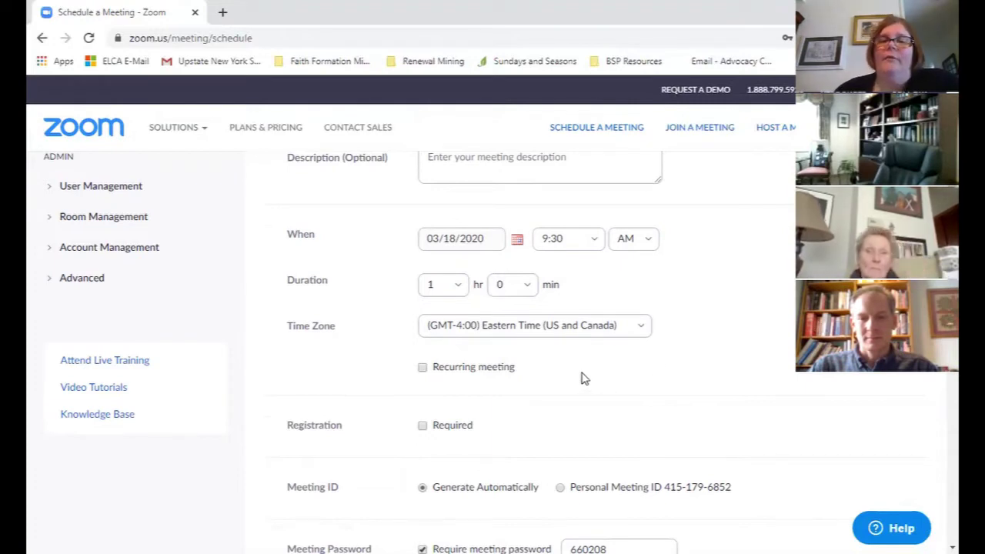
Try the Personal Meeting ID option and return the meeting ID to Generate Automatically
scroll(549, 397, "down", 1)
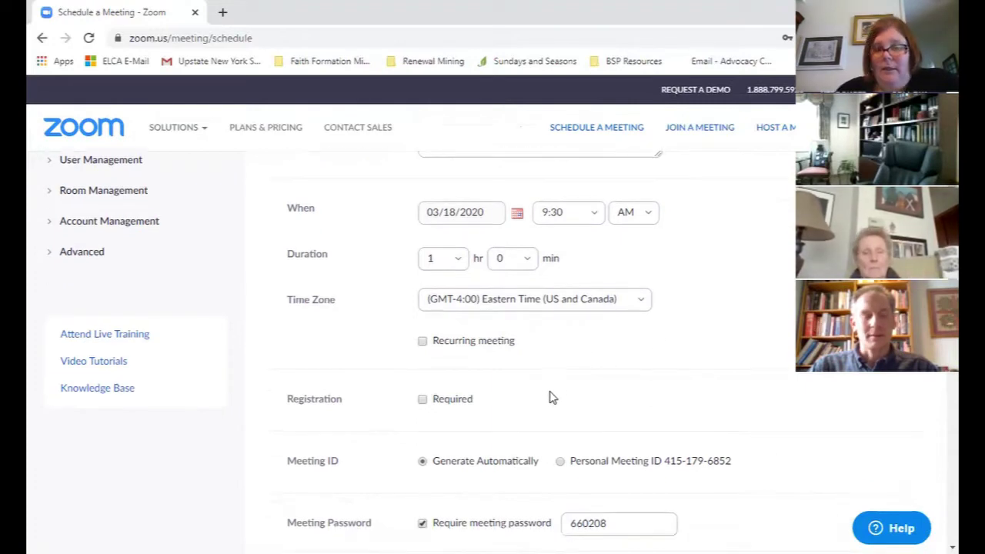
scroll(550, 397, "down", 1)
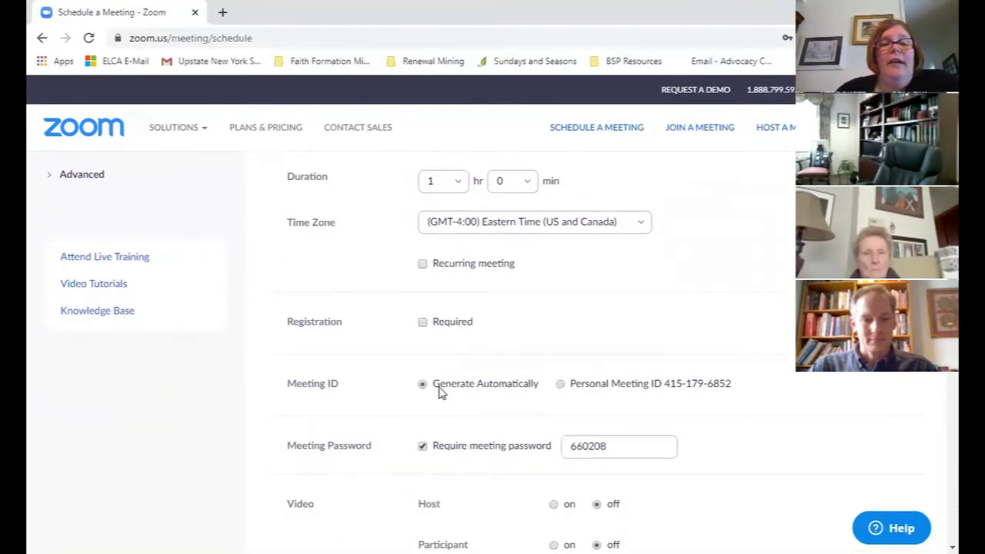
left_click(561, 384)
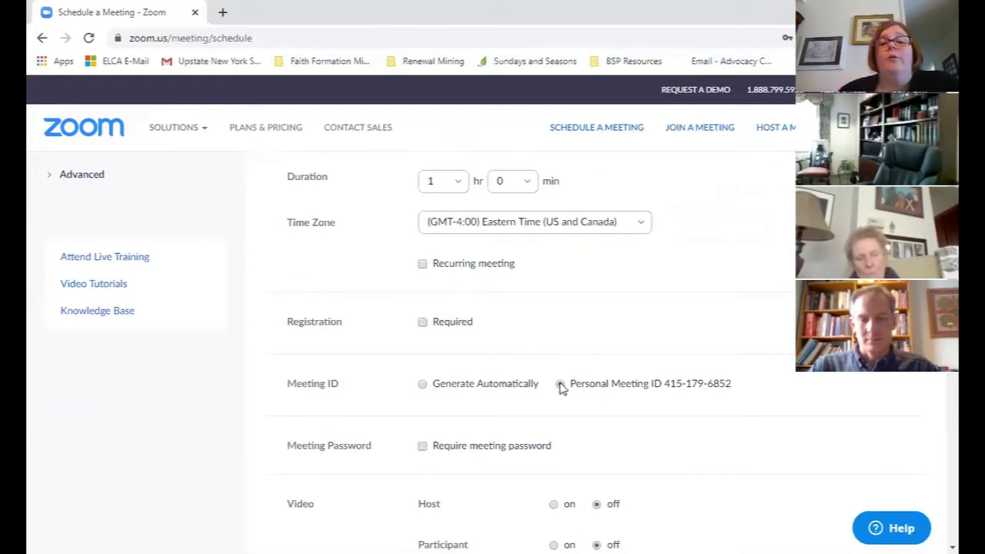
left_click(423, 383)
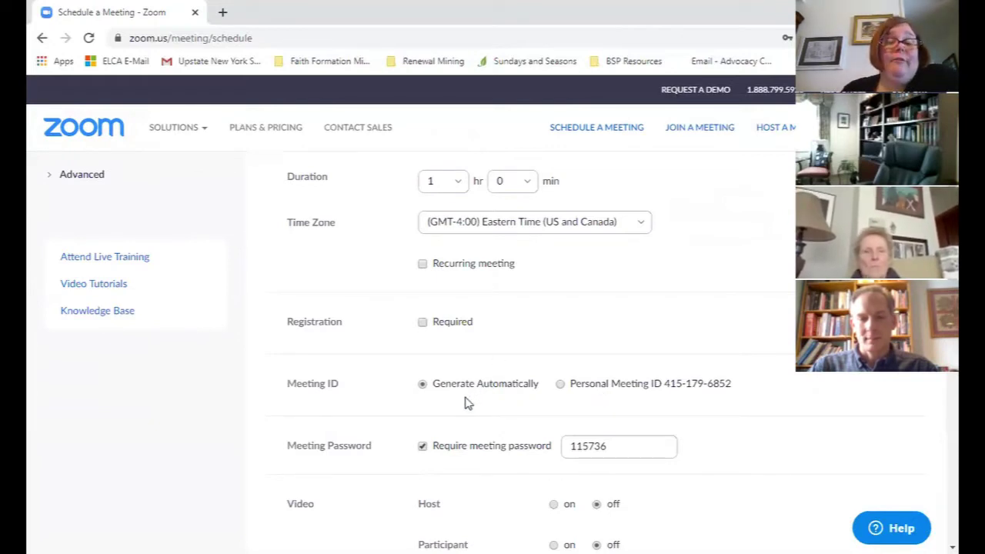
Turn off the meeting password requirement and enable join before host
scroll(477, 462, "down", 2)
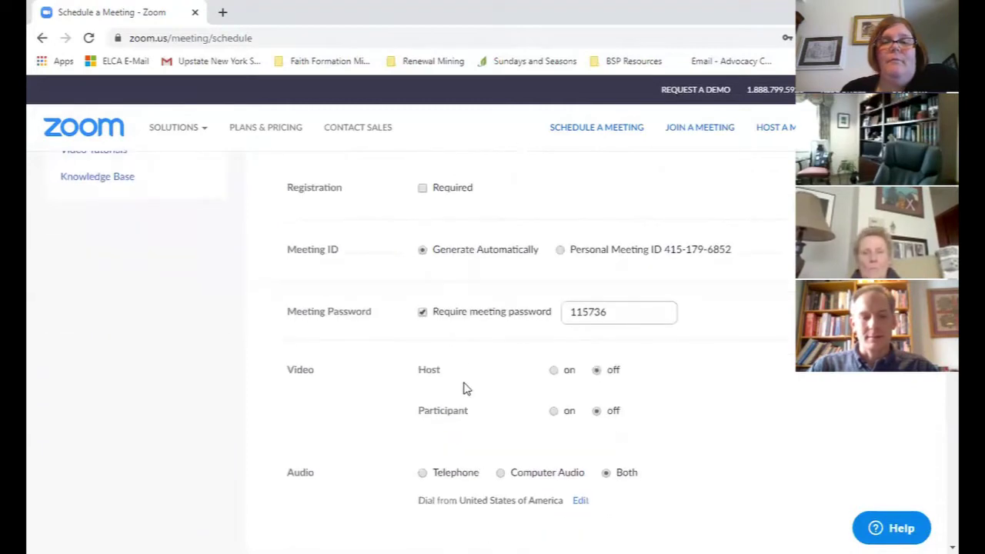
left_click(423, 313)
scroll(385, 426, "down", 2)
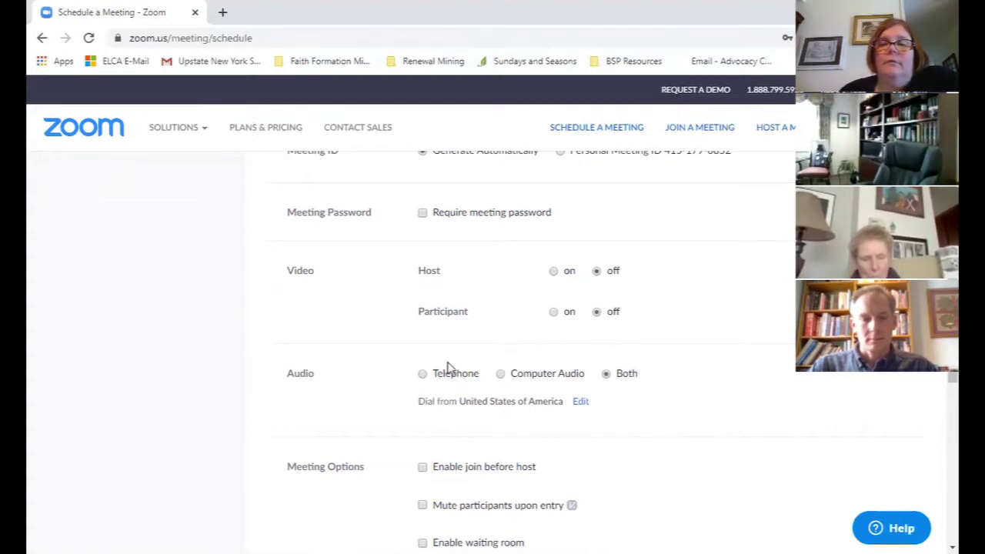
scroll(369, 425, "down", 2)
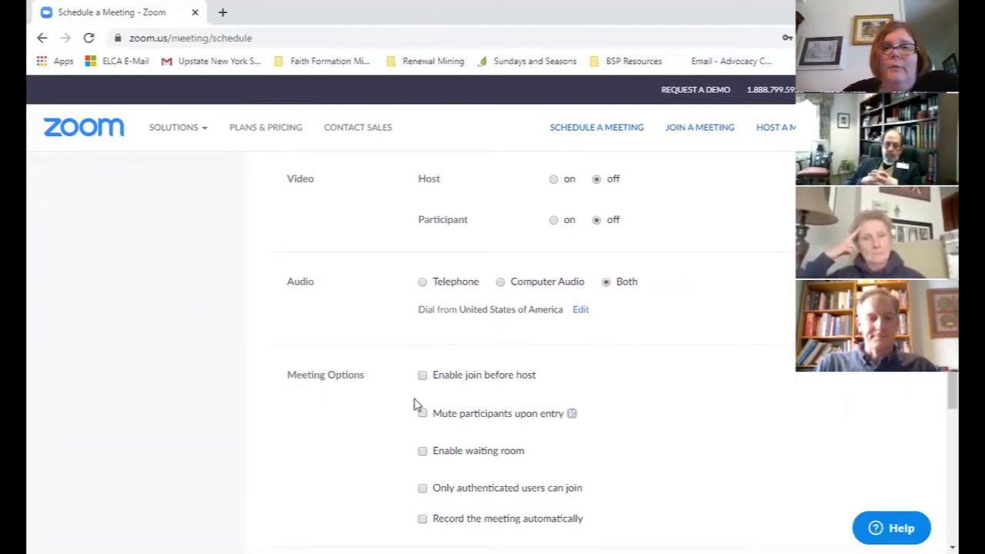
scroll(395, 460, "down", 1)
scroll(395, 459, "down", 2)
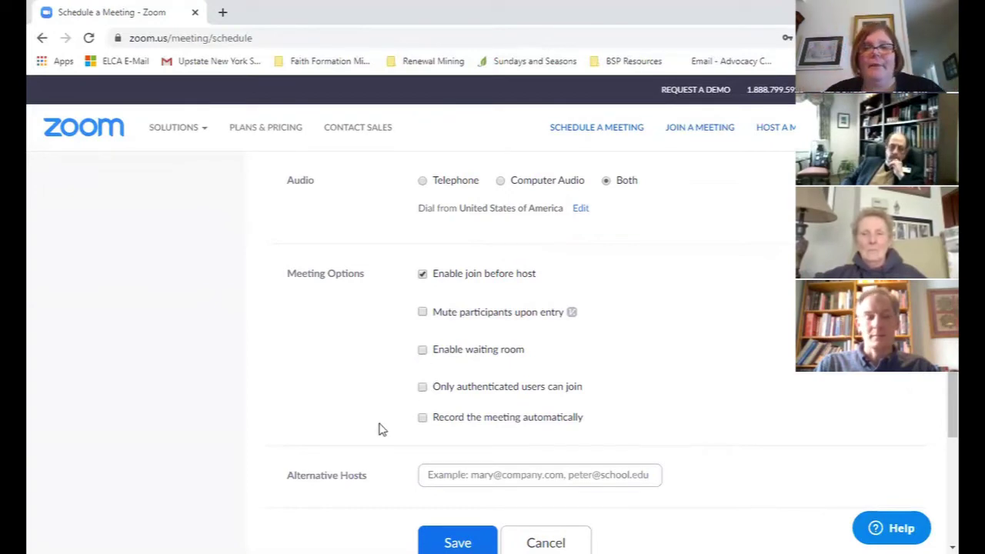
Review the meeting's ID, password, video, audio and meeting options, and save the scheduled meeting with no alternative hosts
scroll(378, 429, "down", 1)
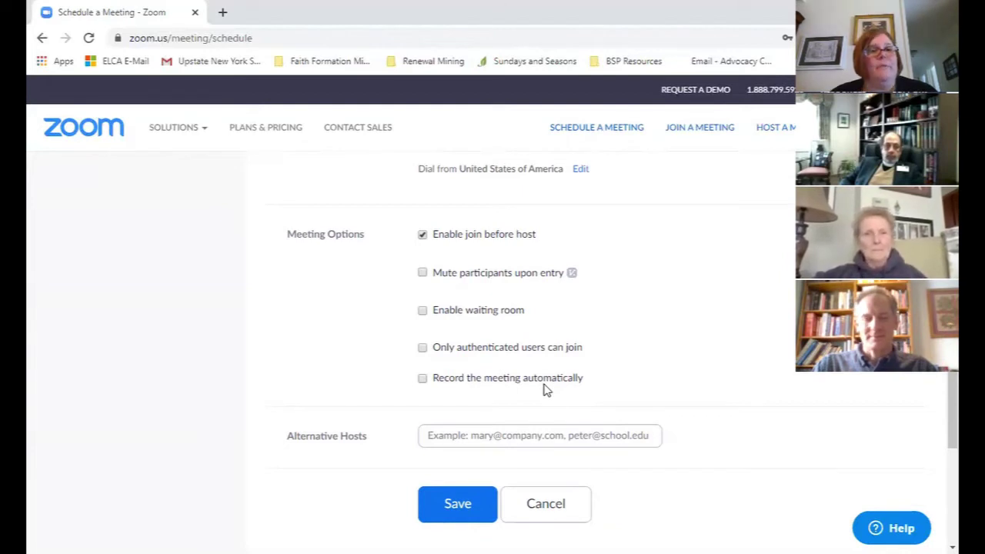
left_click(428, 429)
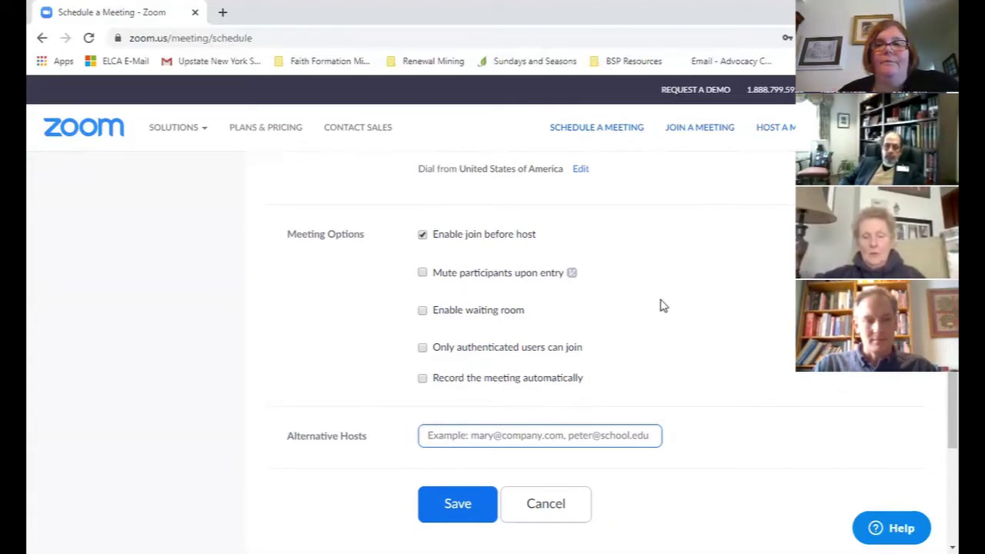
scroll(659, 306, "up", 5)
scroll(660, 306, "up", 2)
scroll(660, 304, "down", 10)
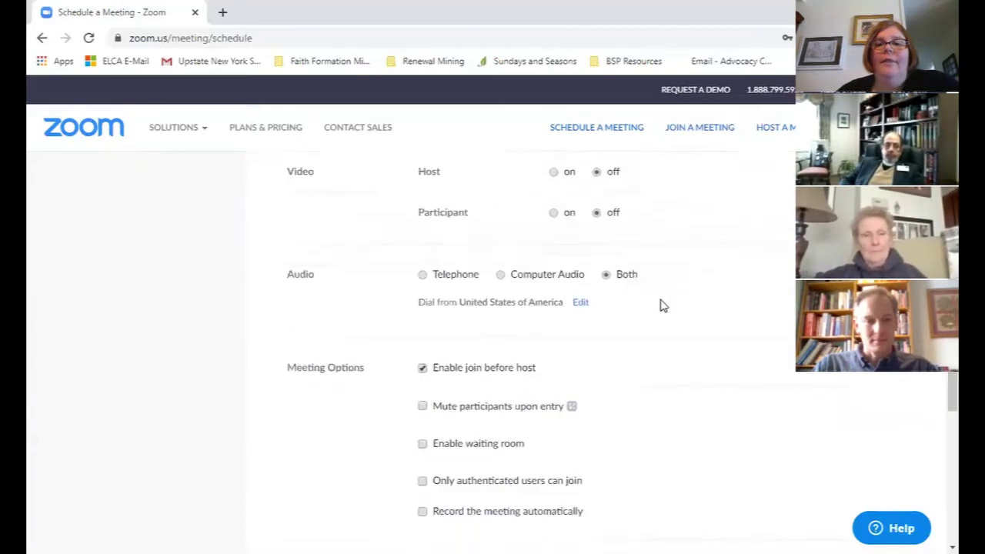
scroll(641, 276, "up", 6)
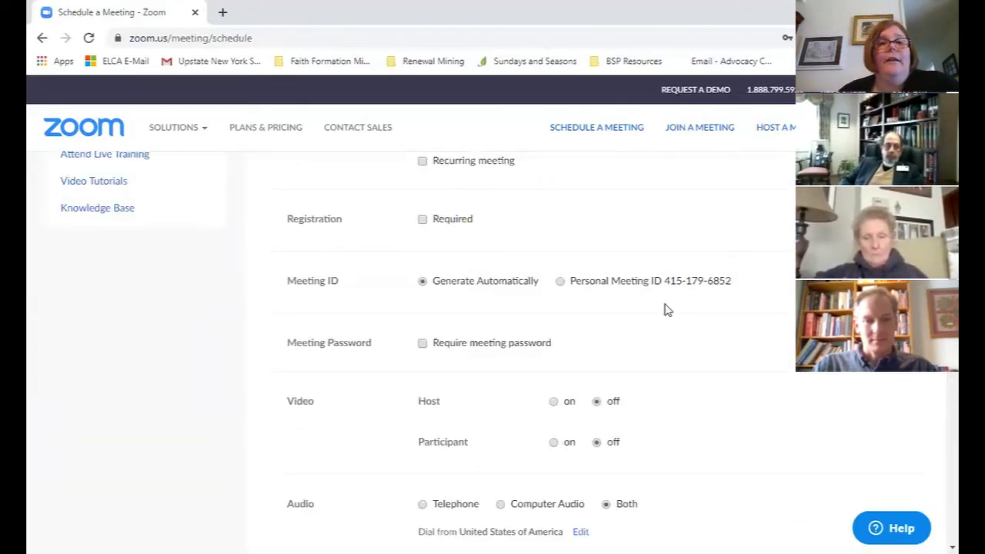
scroll(697, 420, "down", 2)
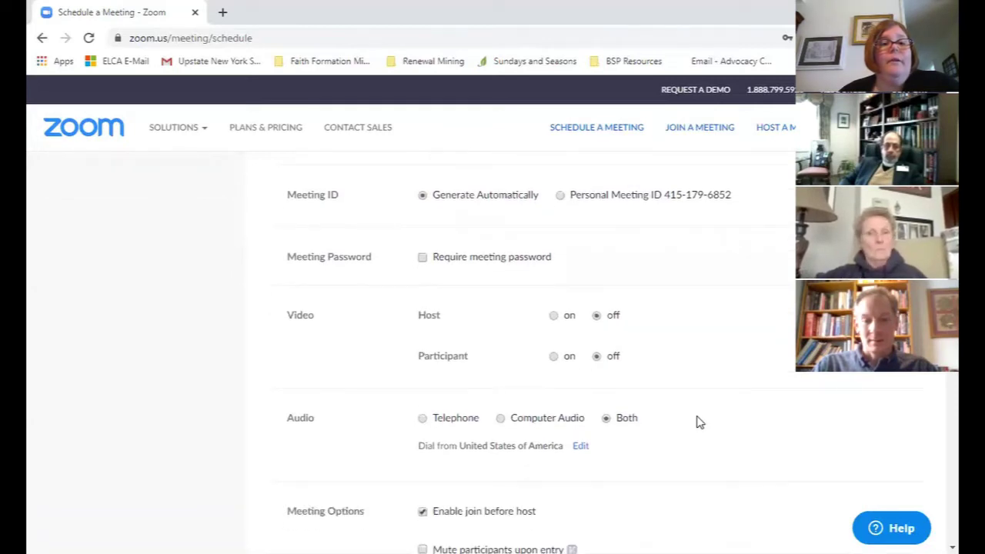
scroll(699, 422, "down", 1)
scroll(697, 420, "down", 3)
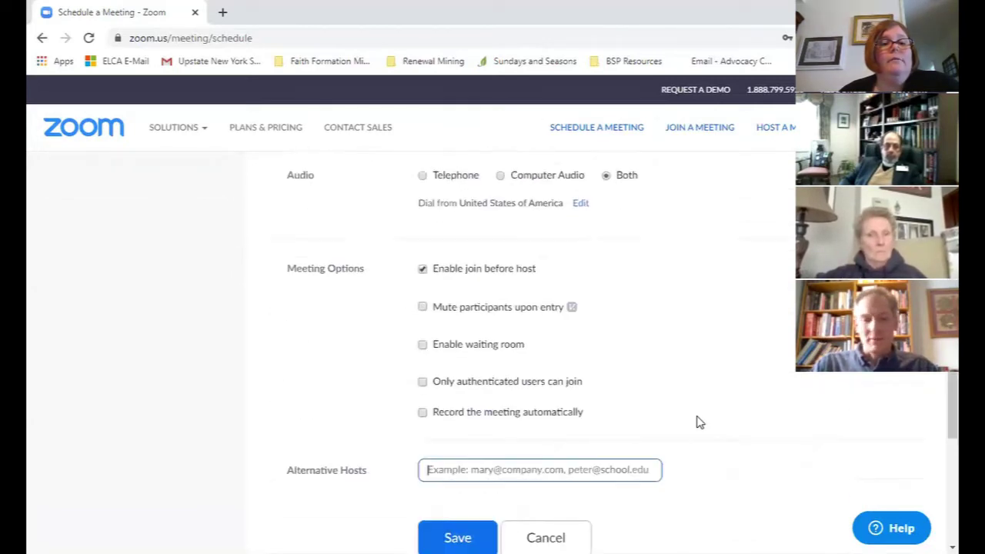
left_click(465, 477)
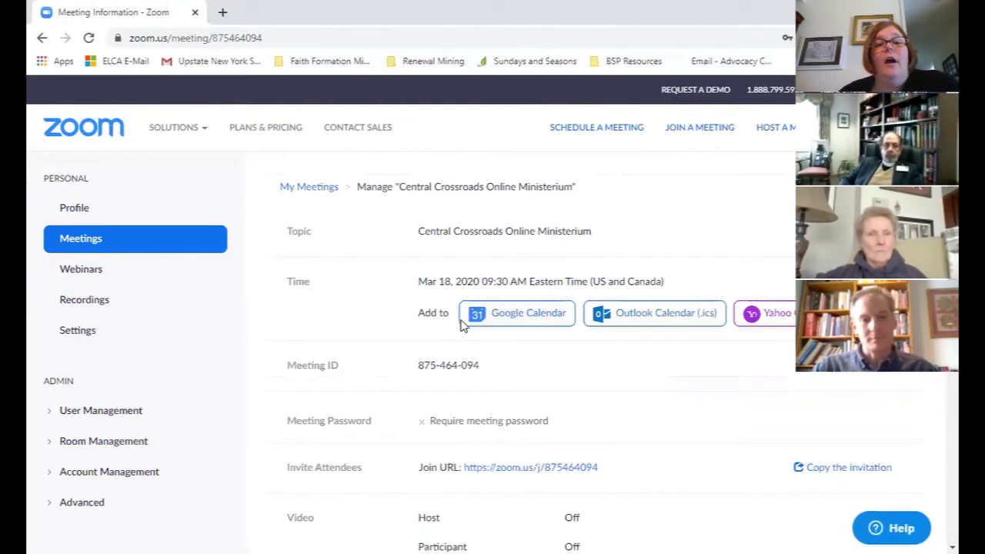
Send the meeting to Google Calendar by authorizing the host's account for Zoom, and review the generated event's details
left_click(530, 320)
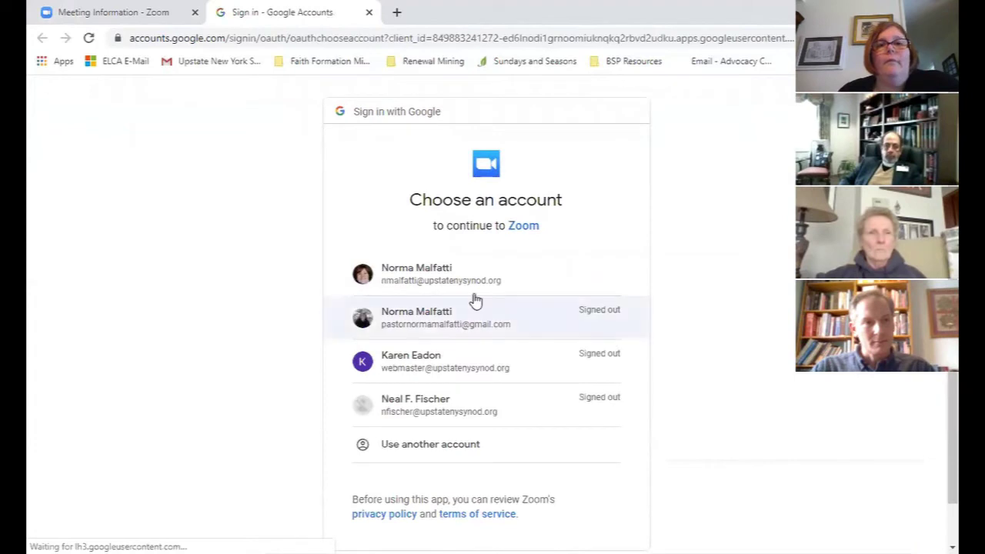
left_click(454, 283)
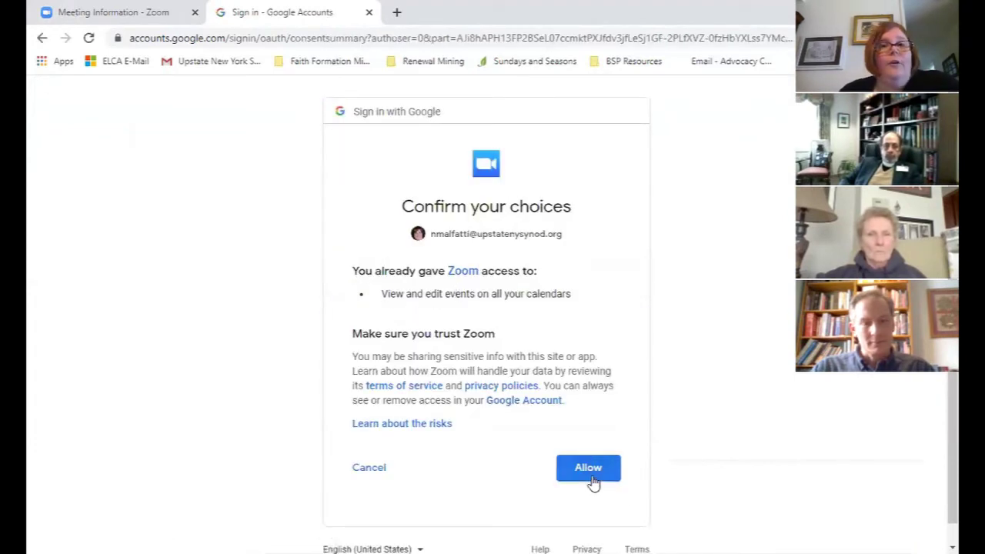
left_click(588, 468)
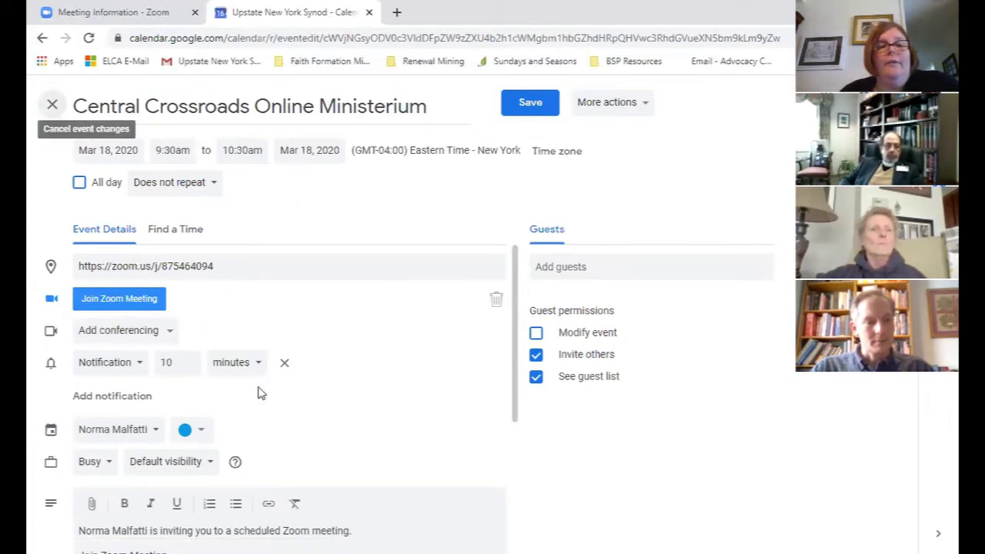
scroll(258, 389, "down", 3)
scroll(258, 388, "down", 1)
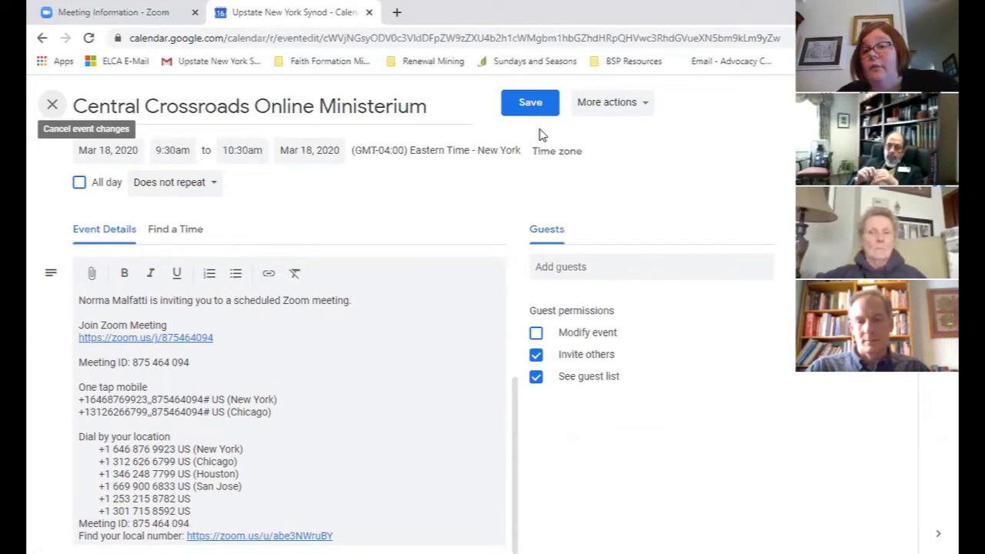
Return to the Zoom meeting information page, review the saved settings and open the meeting invitation for copying
key("ctrl+shift+Tab")
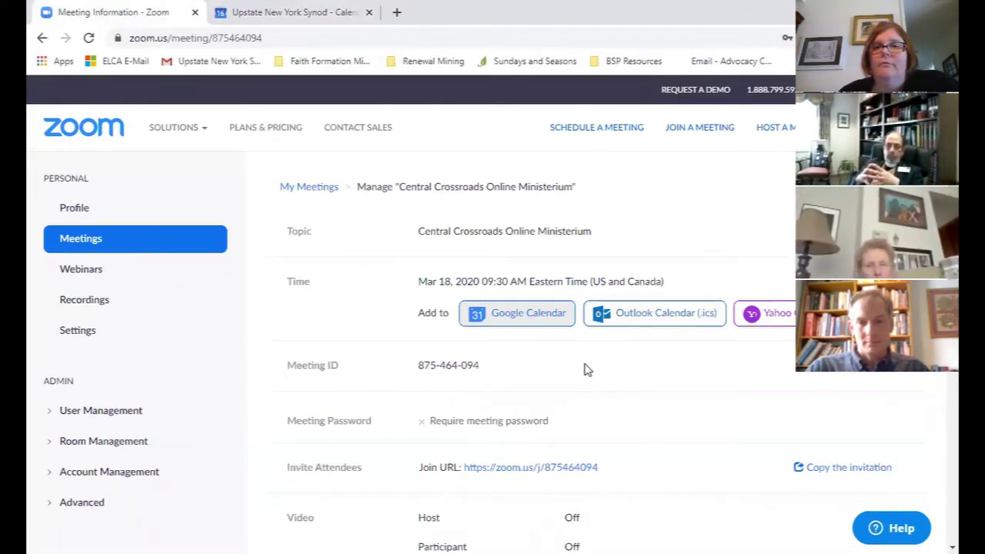
scroll(582, 407, "down", 1)
scroll(583, 406, "down", 2)
scroll(579, 431, "down", 5)
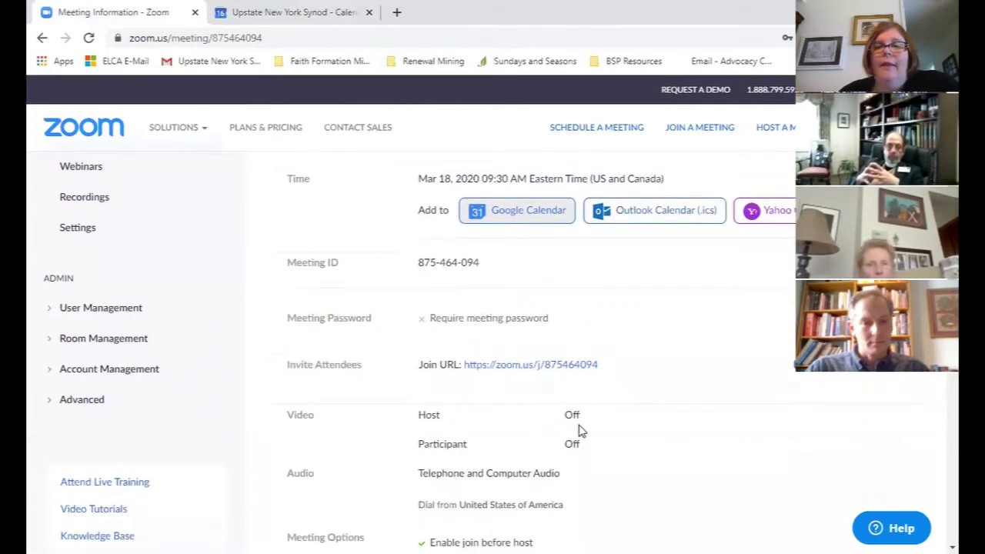
scroll(581, 431, "down", 2)
scroll(582, 431, "up", 10)
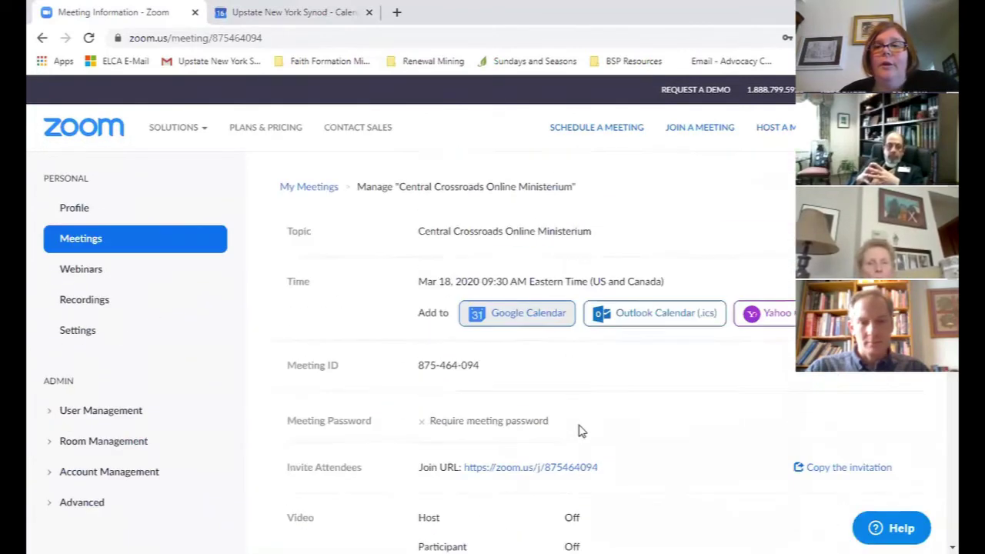
scroll(581, 431, "down", 3)
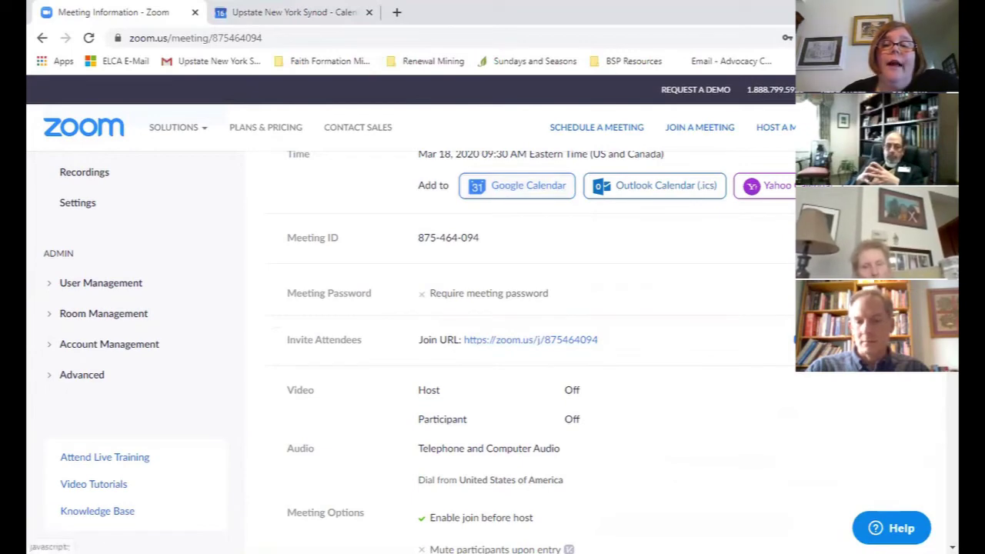
left_click(846, 339)
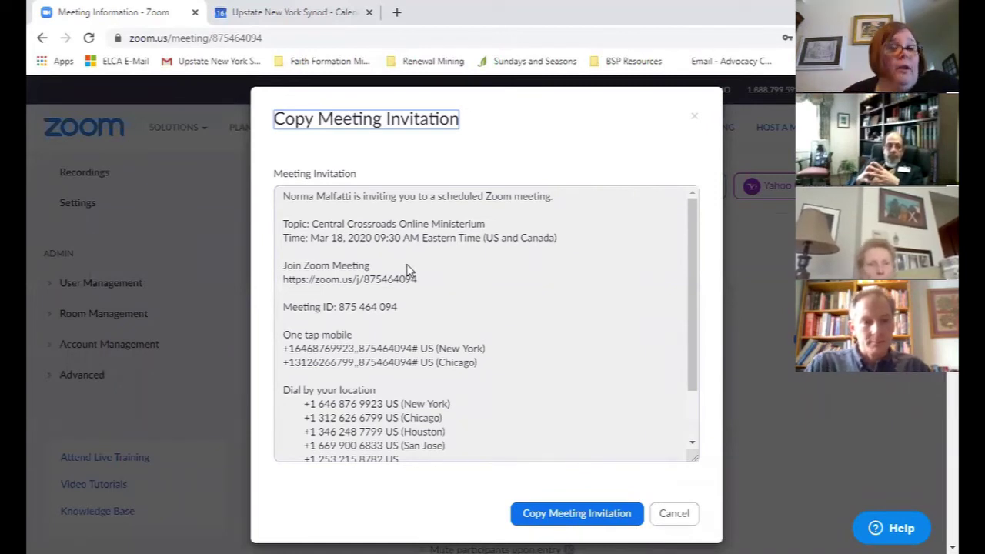
Review the full Central Crossroads Online Ministerium invitation text, copy it to the clipboard and close the invitation
scroll(430, 325, "down", 2)
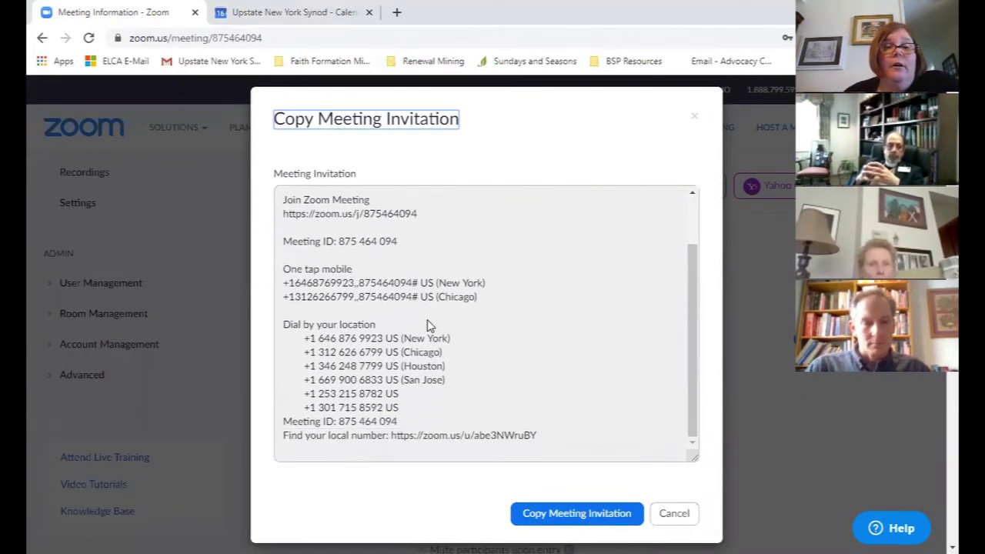
left_click(566, 517)
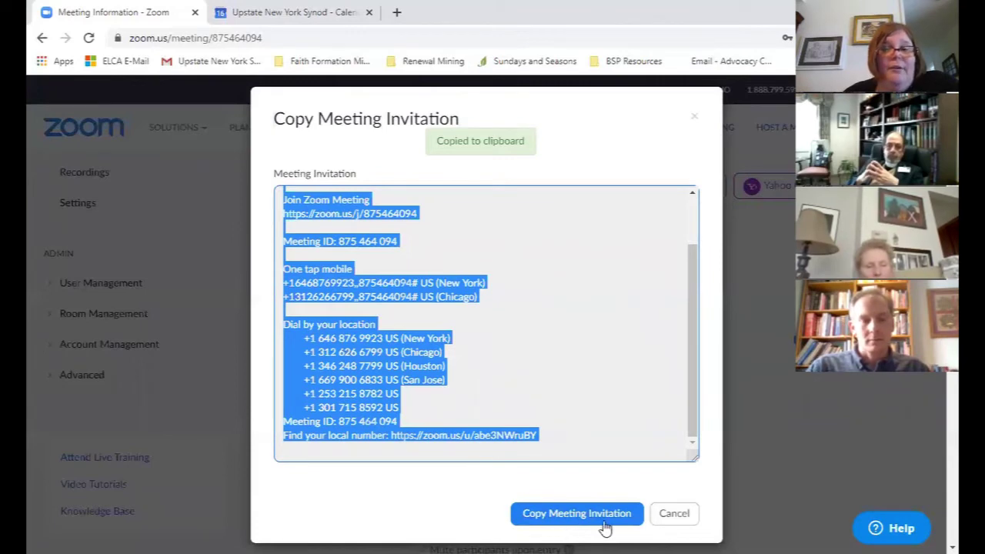
left_click(669, 521)
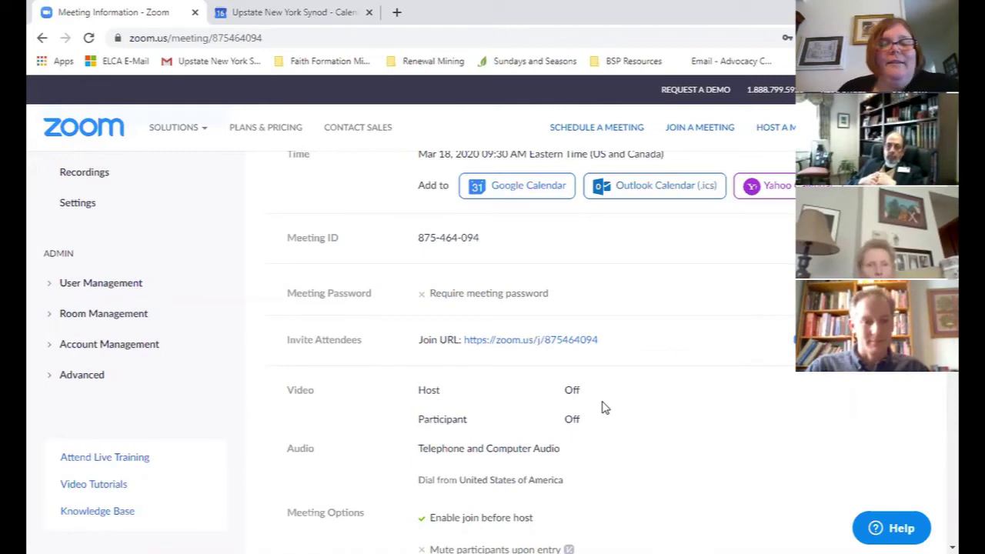
From the list of upcoming meetings, start the Central Crossroads Online Ministerium meeting and allow the browser to open Zoom Meetings
scroll(607, 405, "down", 3)
scroll(607, 405, "up", 4)
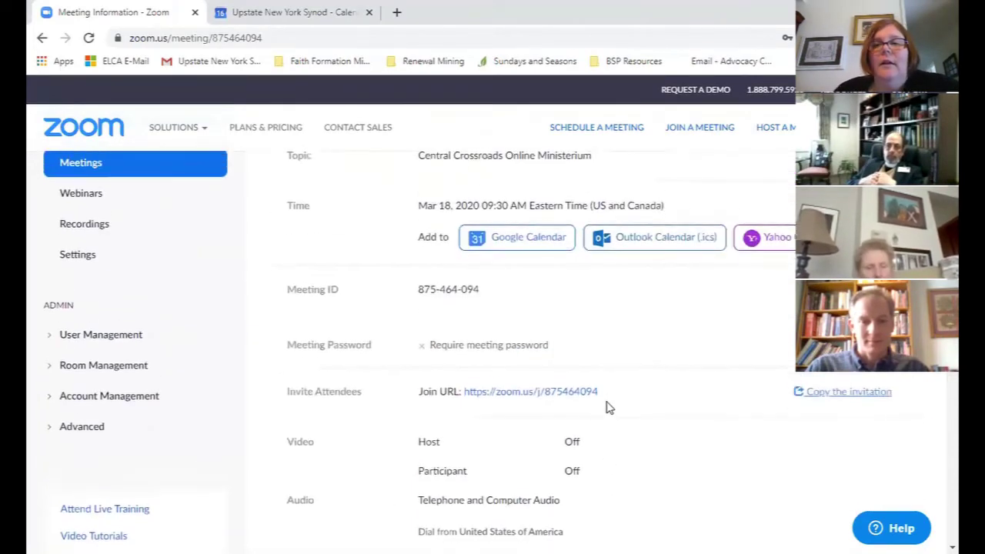
scroll(608, 406, "up", 1)
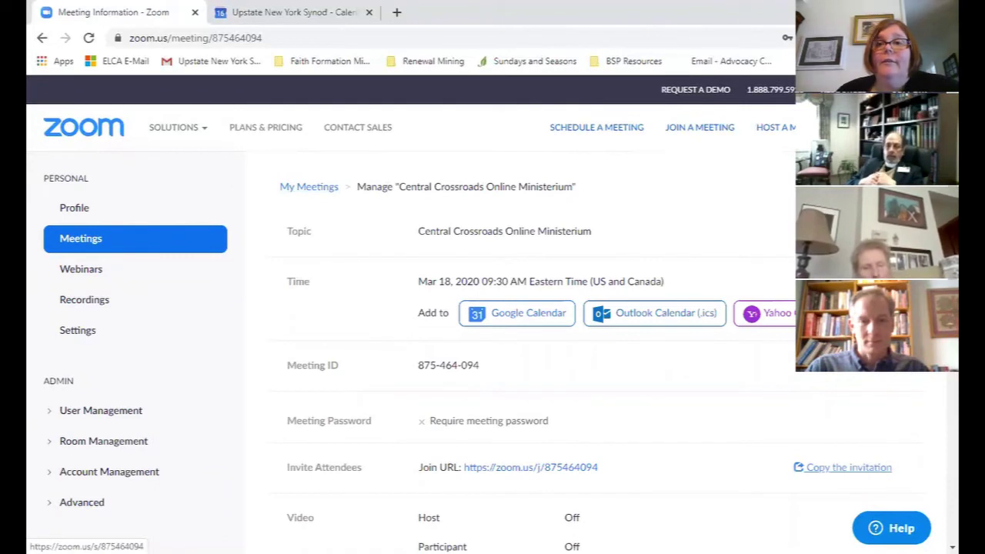
left_click(66, 241)
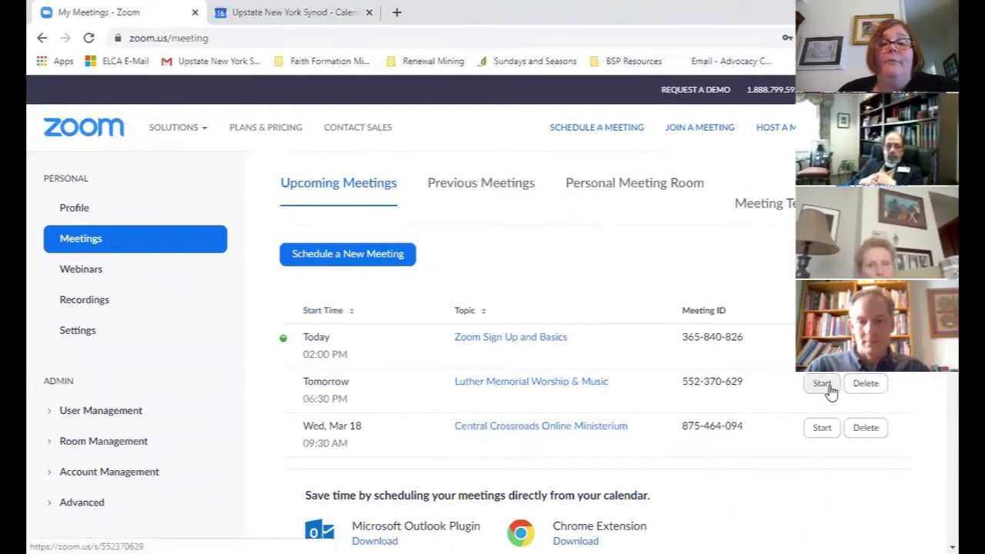
left_click(827, 436)
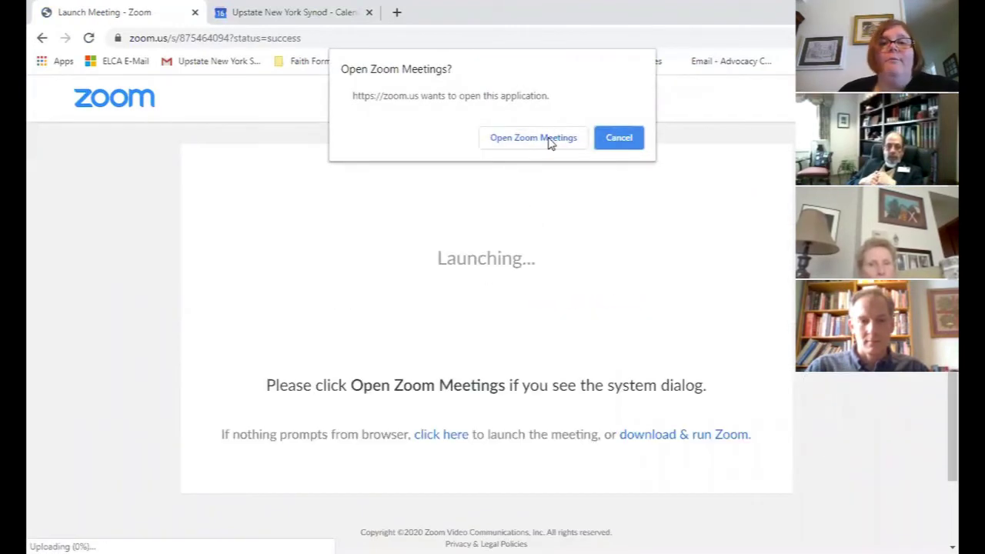
left_click(549, 143)
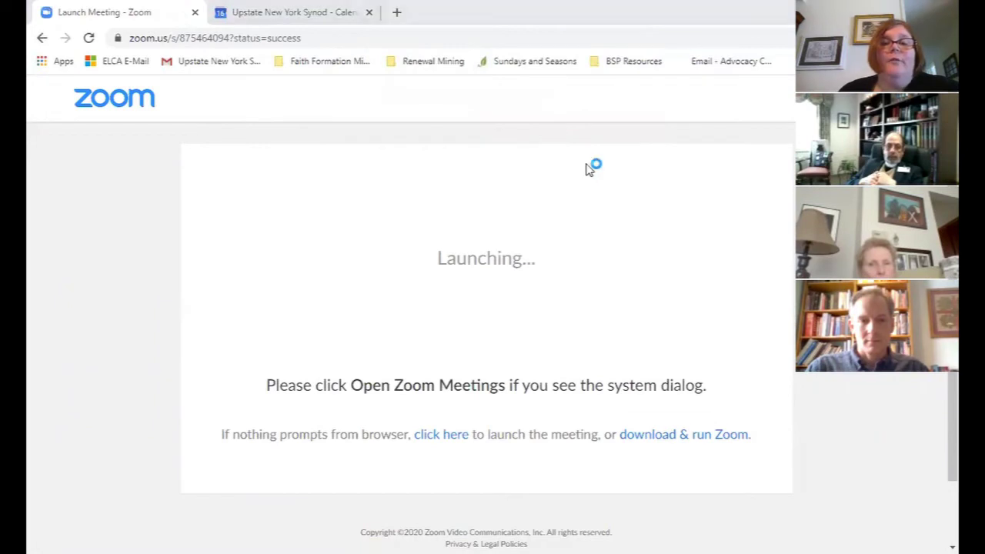